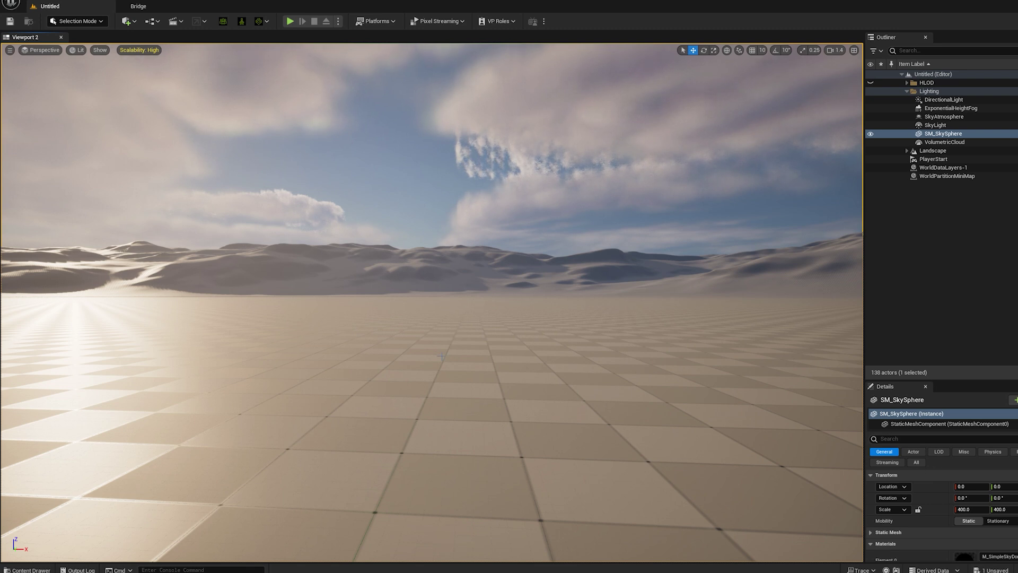
# Step: Select the Emitter: Volume node and set its fuel emission to Add Clamped
pyautogui.moveTo(461, 347); pyautogui.dragTo(419, 342, button='right')
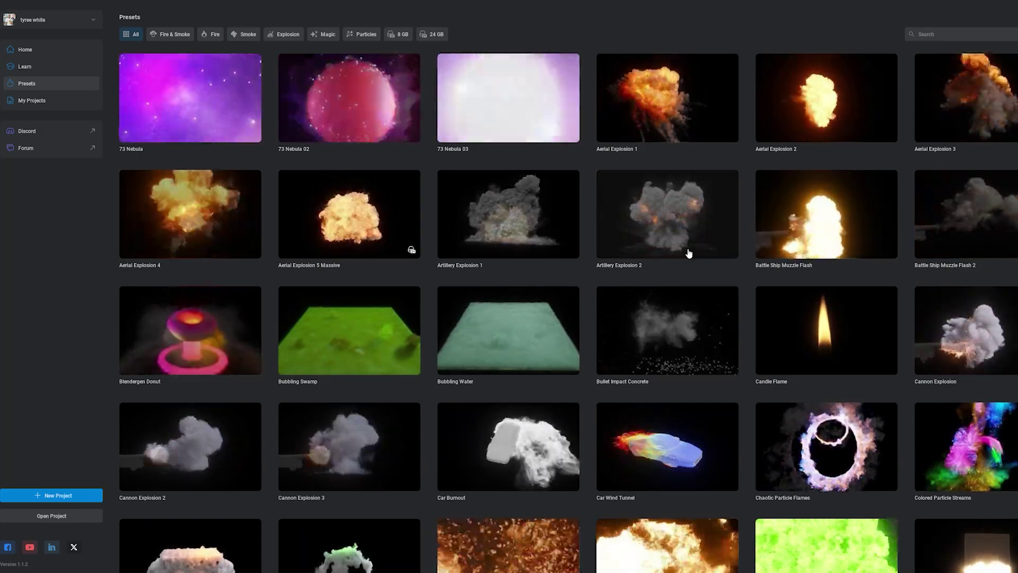
pyautogui.scroll(-1, 693, 293)
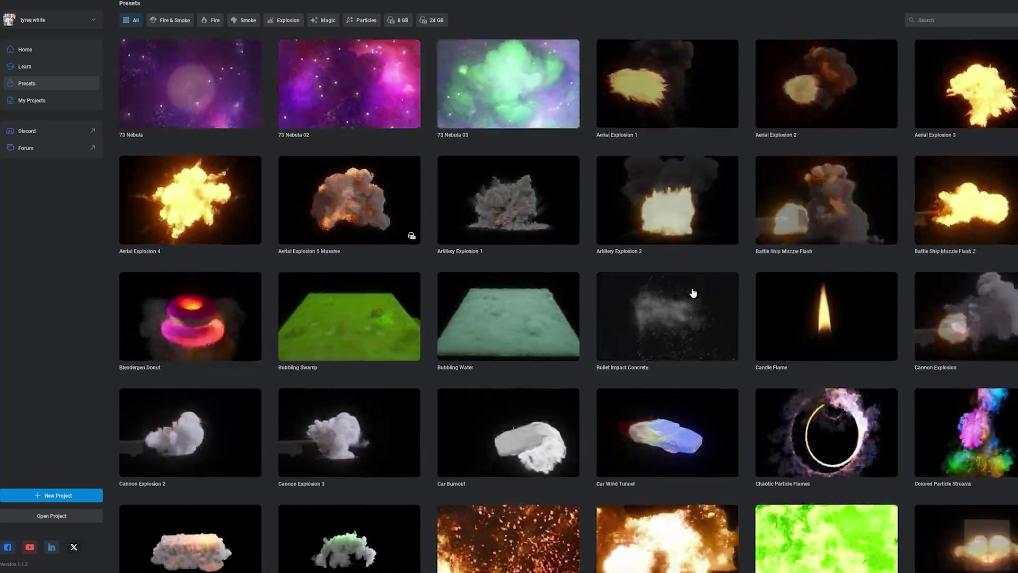
pyautogui.scroll(-1, 693, 293)
pyautogui.scroll(1, 693, 281)
pyautogui.scroll(-5, 692, 281)
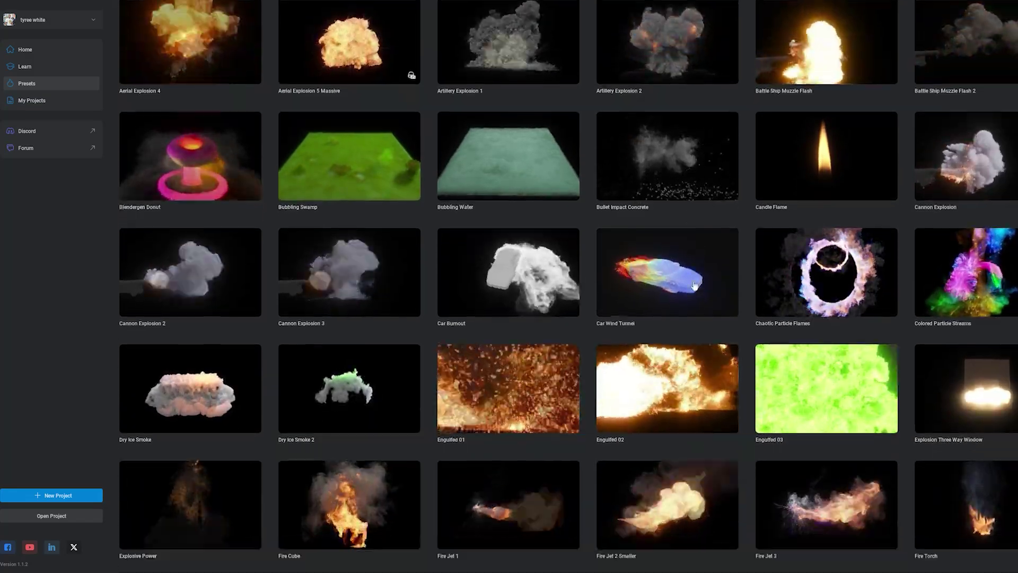
pyautogui.scroll(-10, 694, 286)
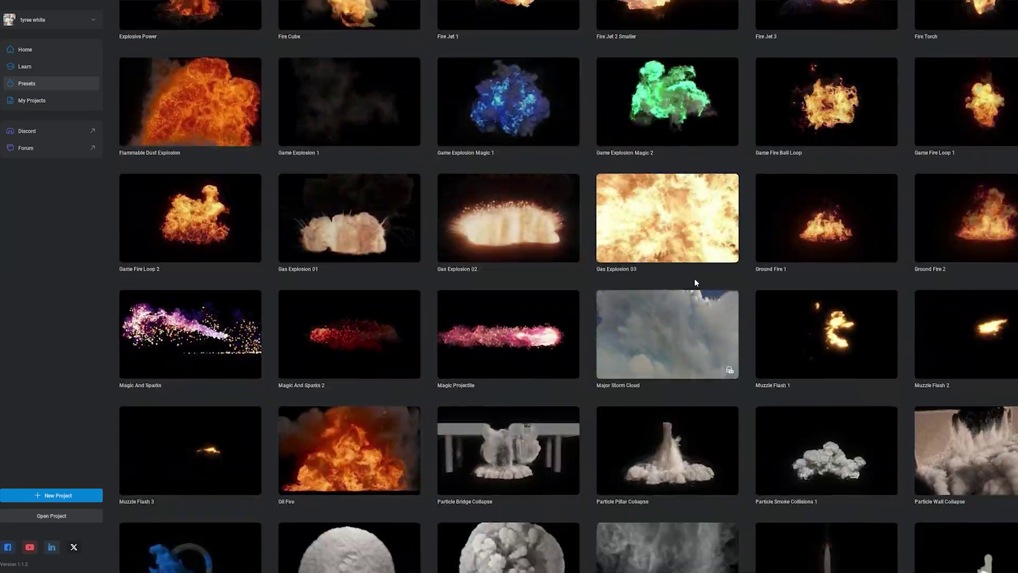
pyautogui.scroll(-6, 696, 282)
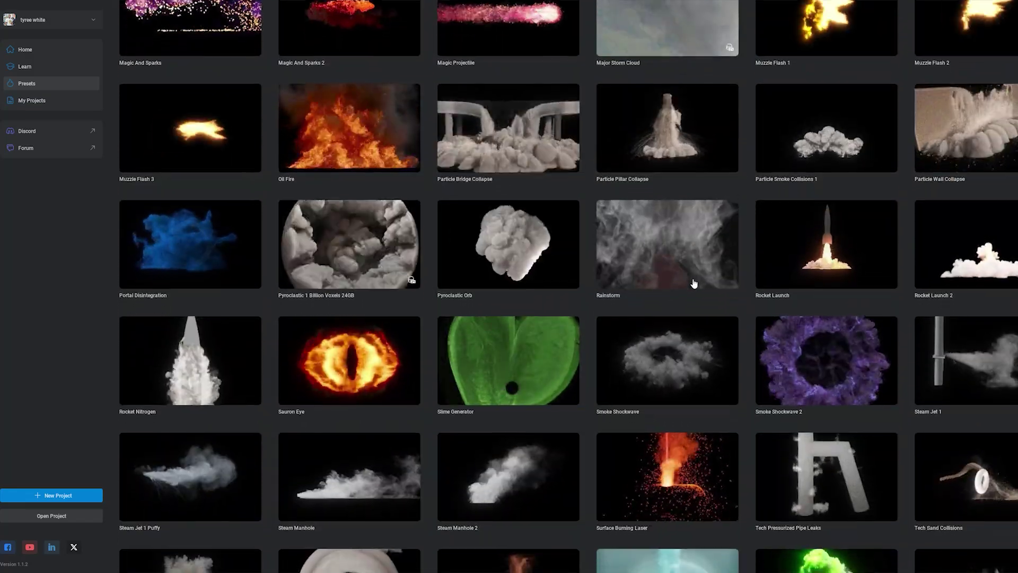
pyautogui.scroll(-4, 694, 283)
pyautogui.scroll(2, 691, 285)
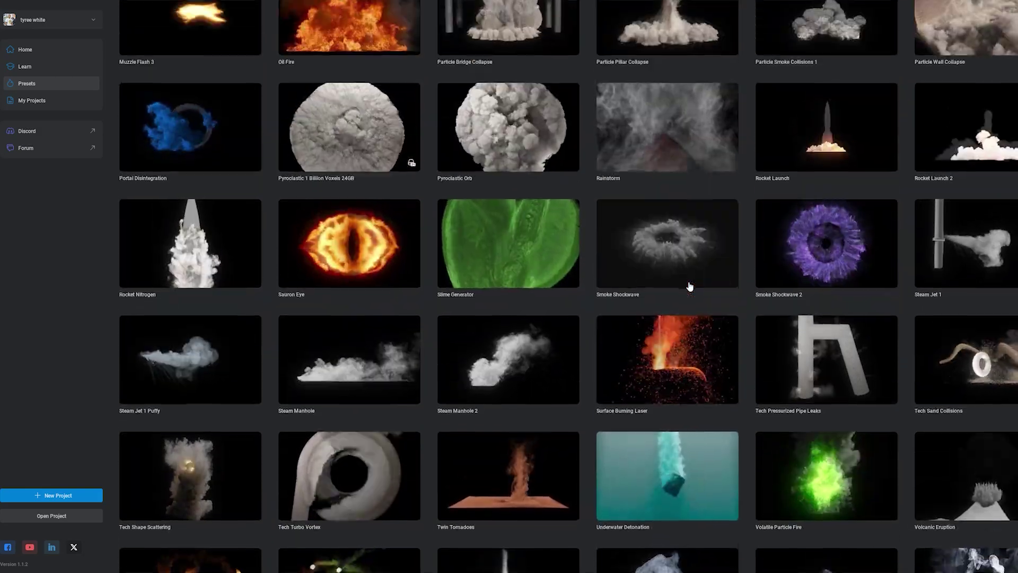
pyautogui.scroll(6, 689, 287)
pyautogui.scroll(-1, 689, 286)
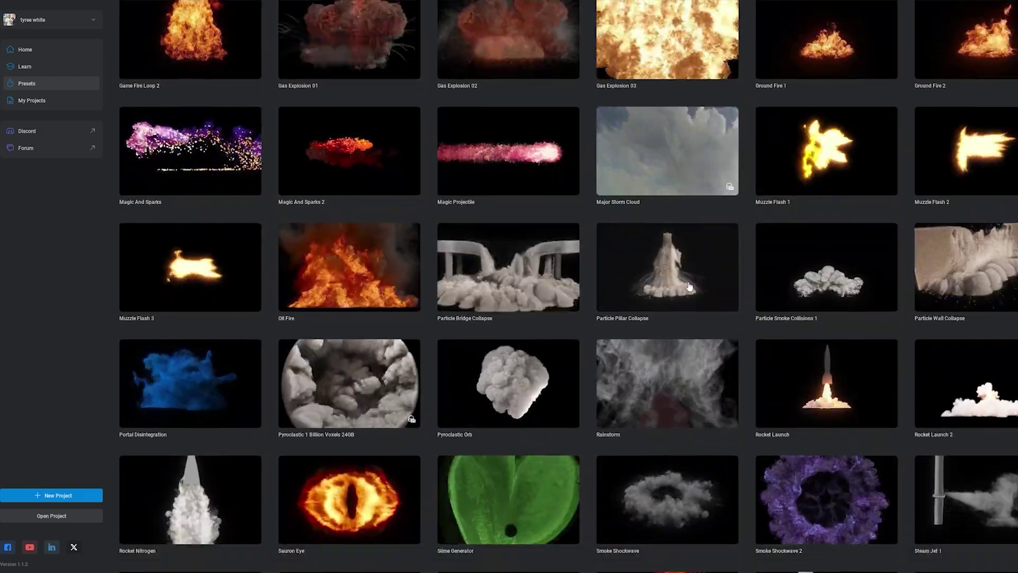
pyautogui.scroll(-1, 689, 286)
pyautogui.scroll(1, 668, 400)
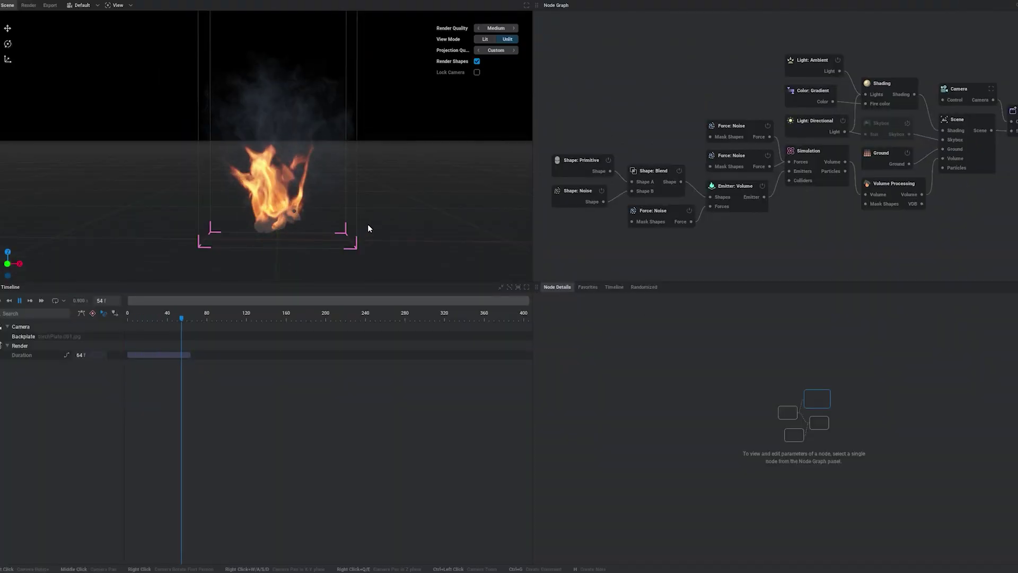
pyautogui.scroll(3, 369, 228)
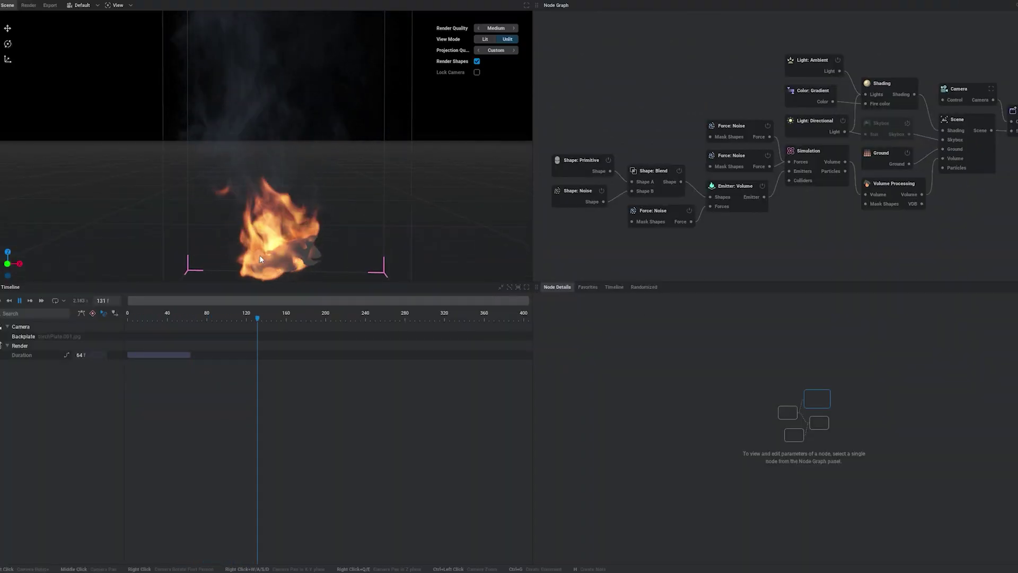
pyautogui.scroll(-2, 448, 221)
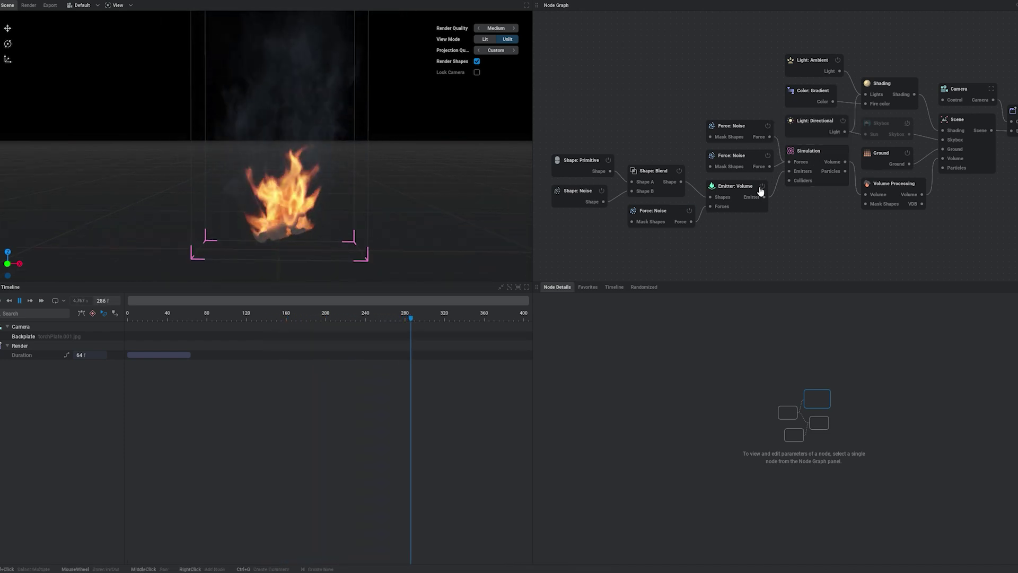
pyautogui.click(740, 187)
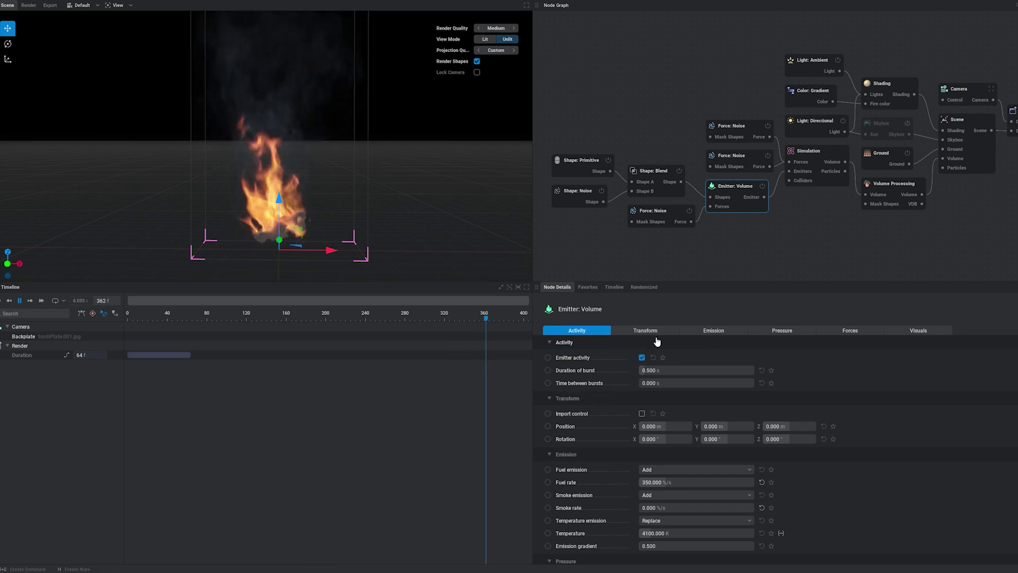
pyautogui.scroll(-1, 658, 391)
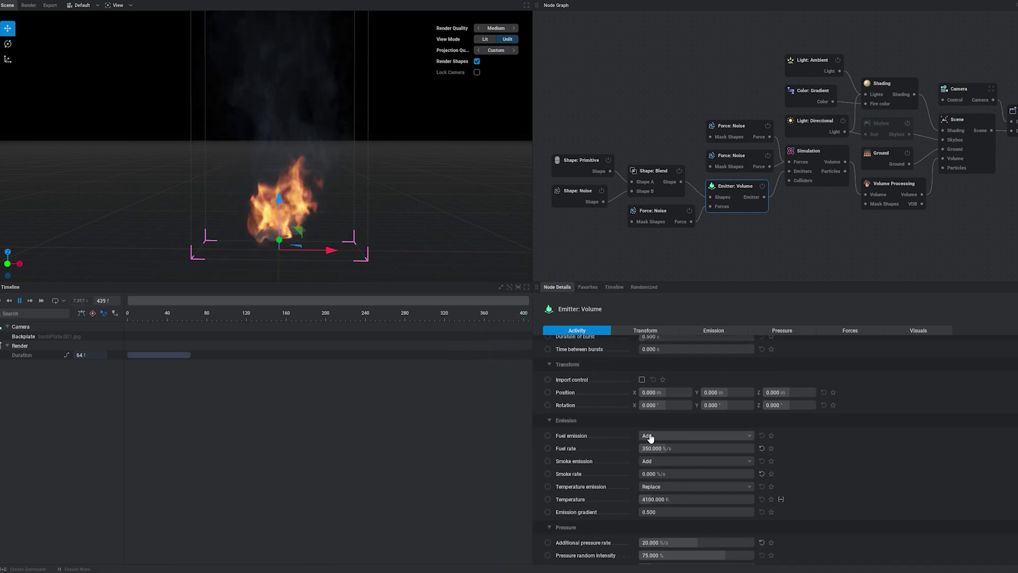
pyautogui.click(651, 438)
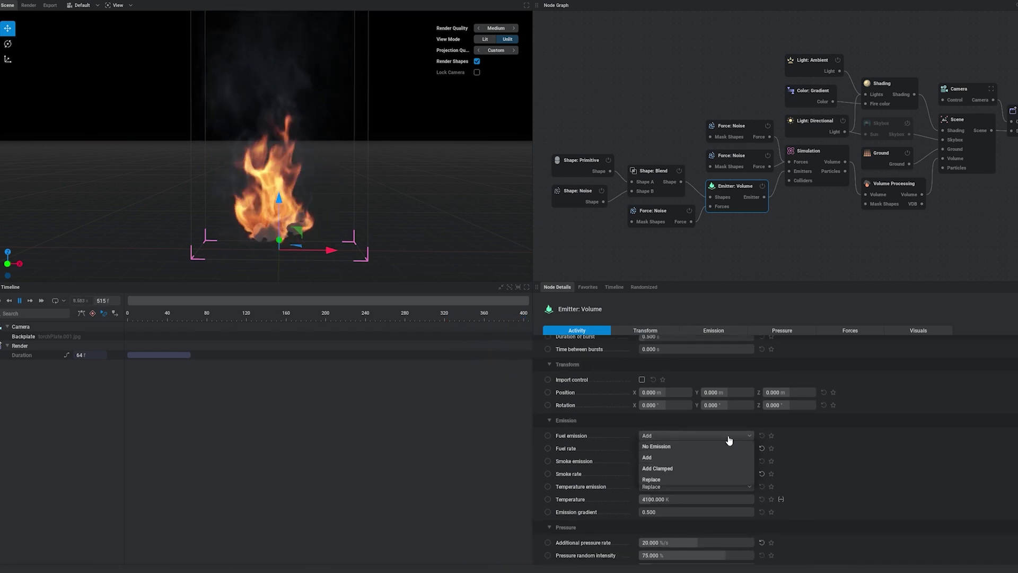
pyautogui.scroll(-2, 671, 417)
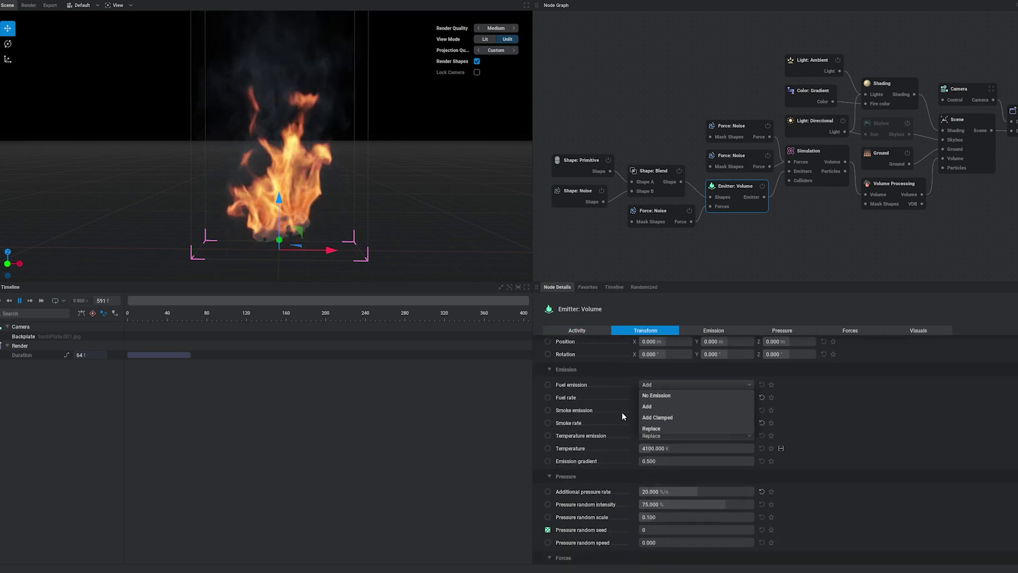
pyautogui.click(668, 417)
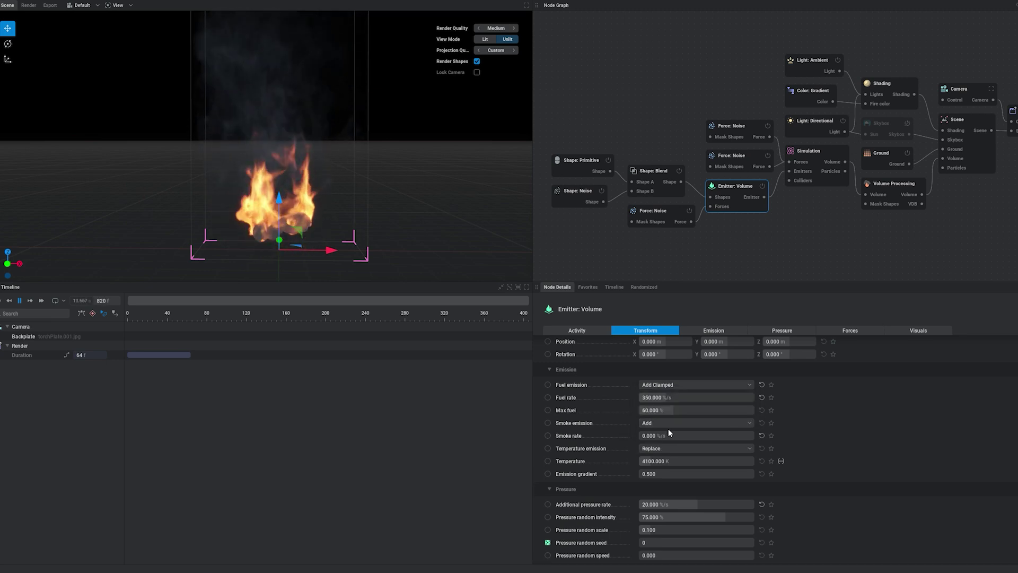
# Step: Set the emitter's smoke rate to 50 %/s and fuel rate to 485 %/s
pyautogui.moveTo(645, 437); pyautogui.dragTo(690, 437)
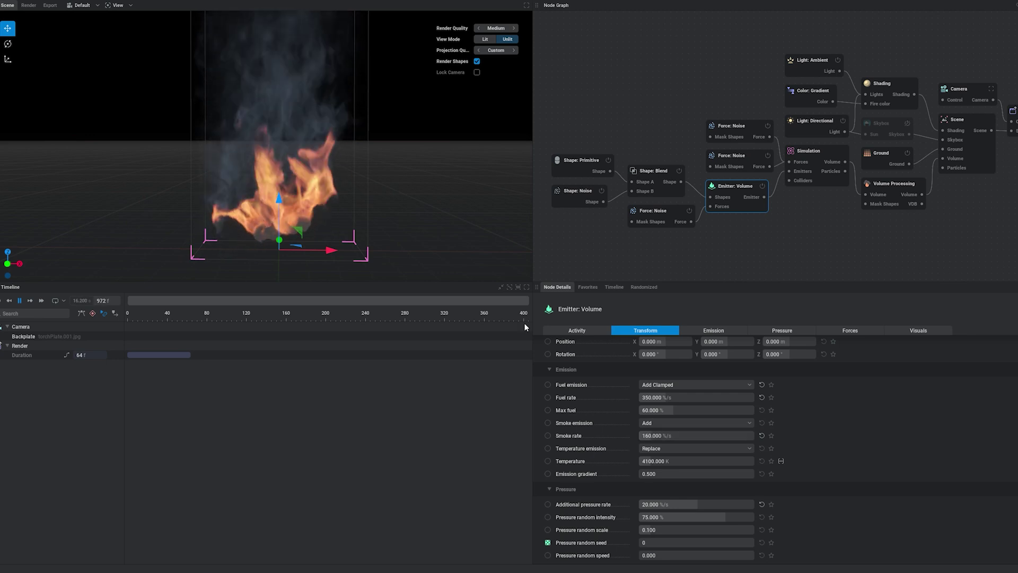
pyautogui.moveTo(424, 213)
pyautogui.mouseDown(button='right')
pyautogui.moveTo(406, 165)
pyautogui.moveTo(419, 218)
pyautogui.mouseUp(button='right')
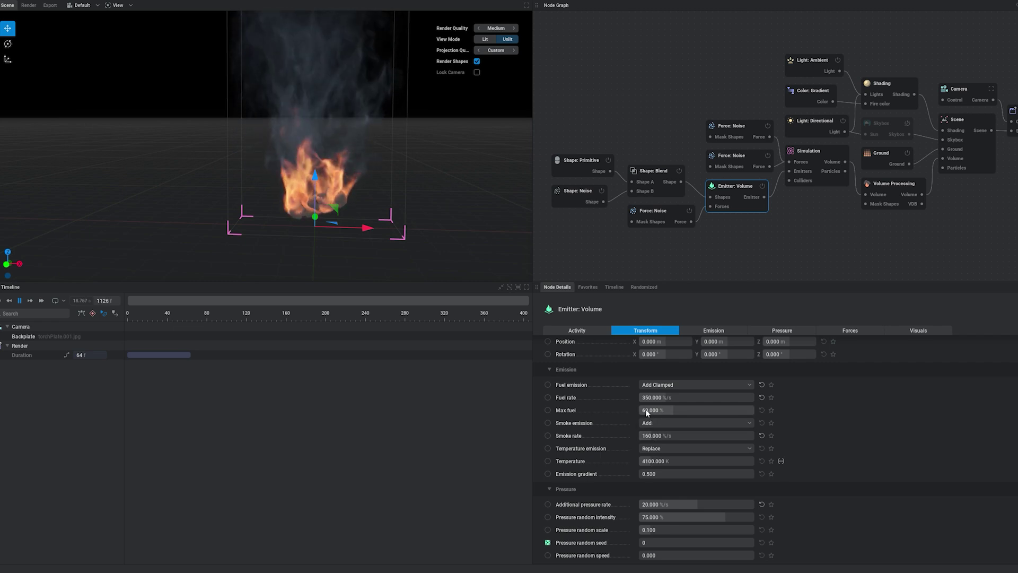
pyautogui.moveTo(651, 399); pyautogui.dragTo(686, 398)
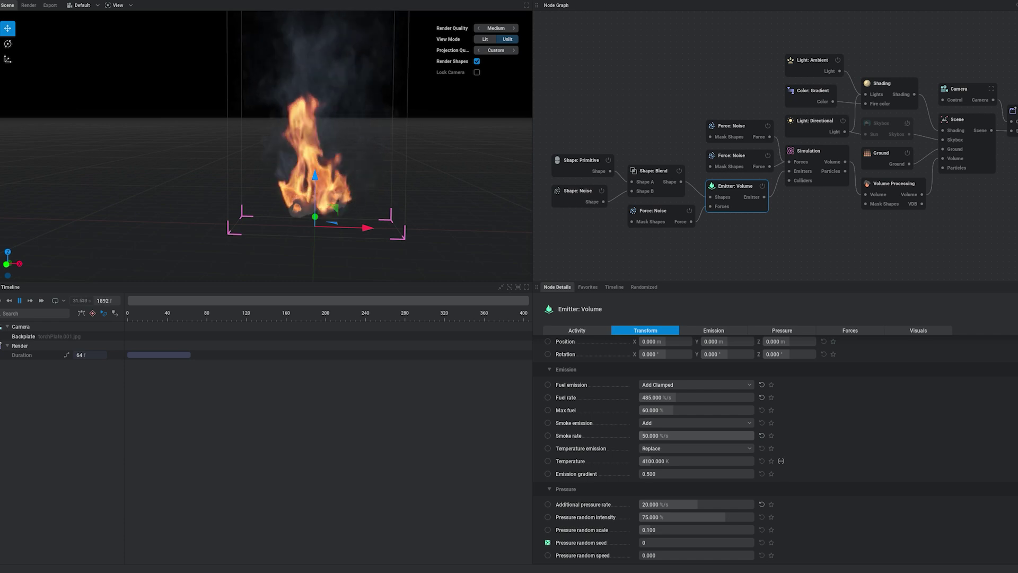
pyautogui.moveTo(461, 180)
pyautogui.mouseDown()
pyautogui.moveTo(459, 159)
pyautogui.moveTo(460, 197)
pyautogui.moveTo(460, 186)
pyautogui.mouseUp()
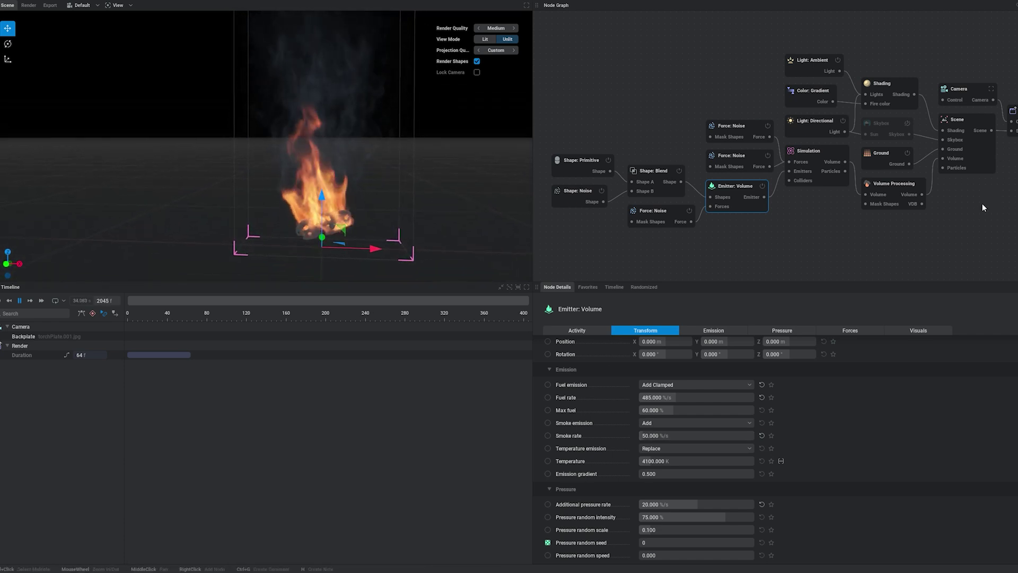
# Step: Add an Export: VDB node wired to Volume Processing's VDB output
pyautogui.rightClick(951, 210)
pyautogui.press('Escape')
pyautogui.moveTo(1013, 196); pyautogui.dragTo(711, 223, button='middle')
pyautogui.scroll(1, 711, 223)
pyautogui.moveTo(746, 227); pyautogui.dragTo(804, 228)
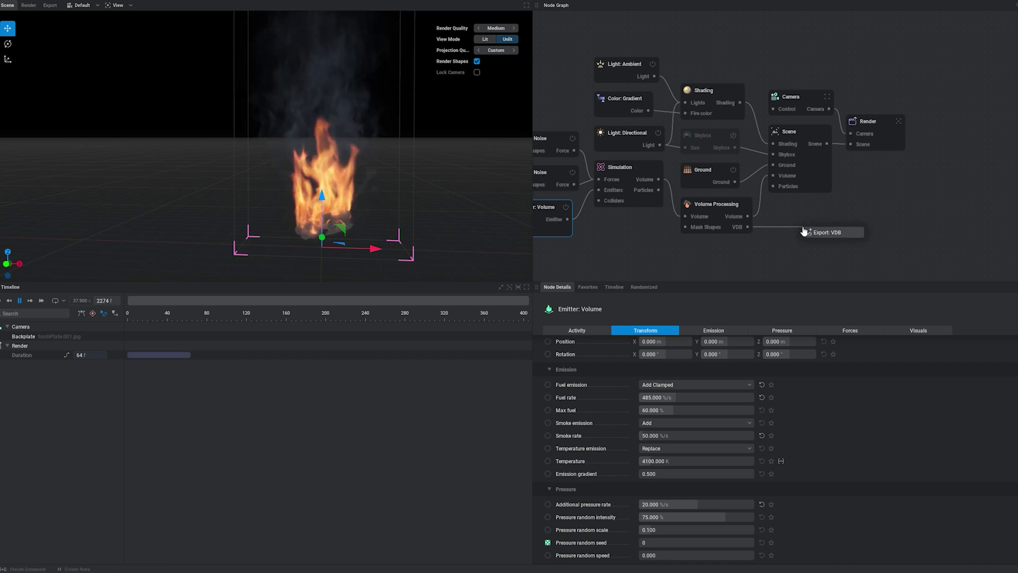
pyautogui.click(817, 229)
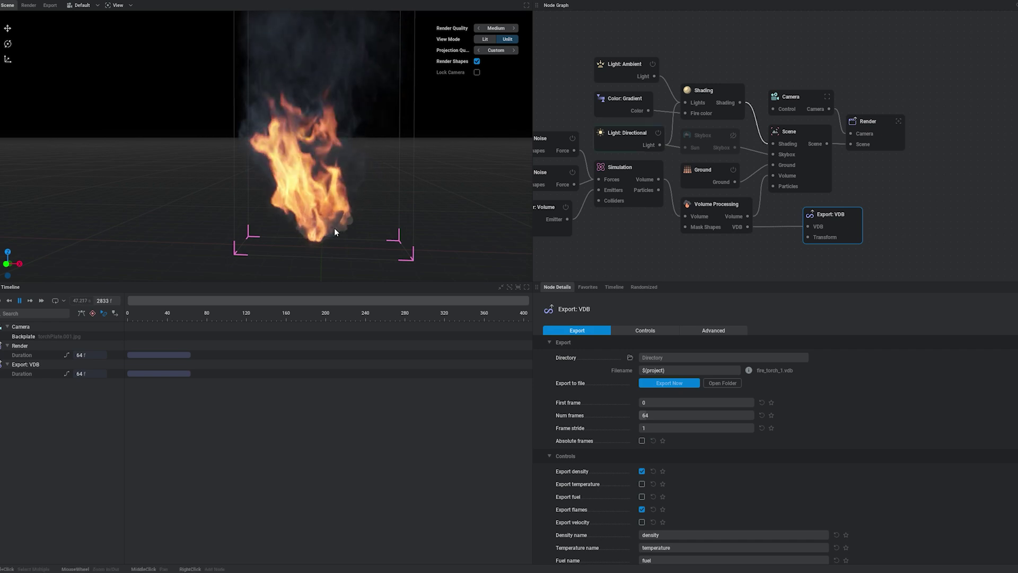
# Step: Change the export's Num frames from 64 to 300 and close EmberGen
pyautogui.click(653, 416)
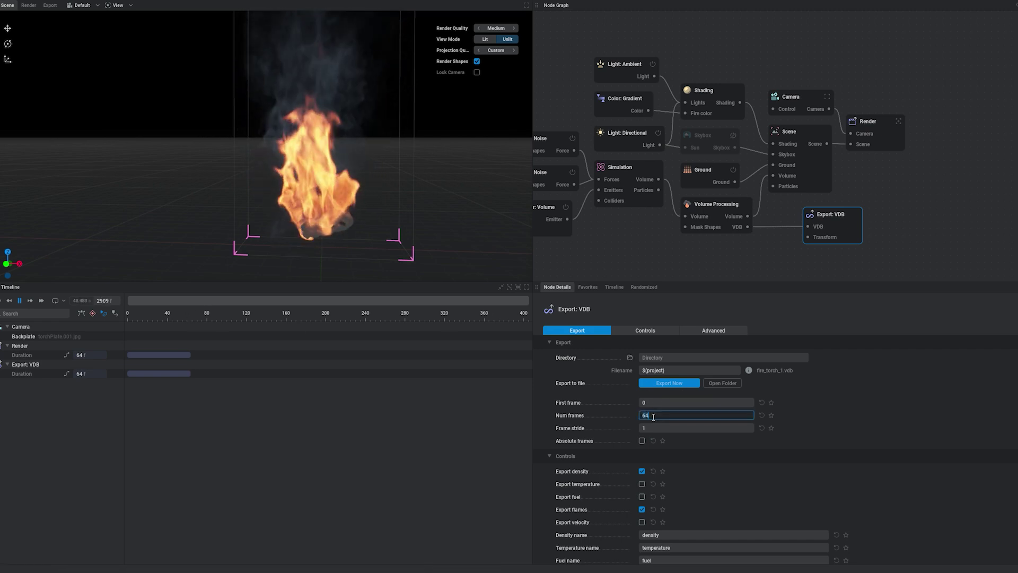
pyautogui.press('BackSpace')
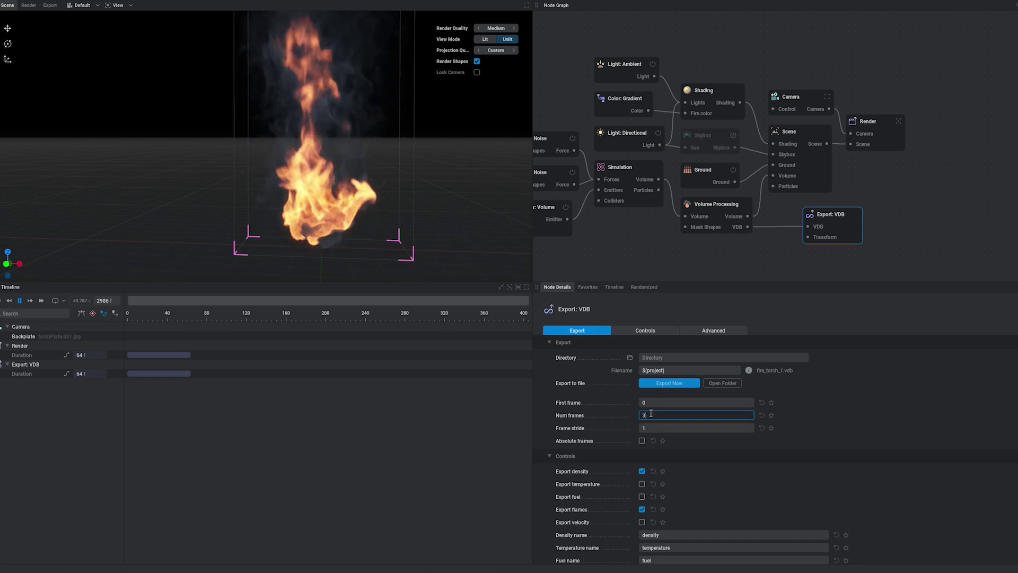
pyautogui.write('300')
pyautogui.press('Return')
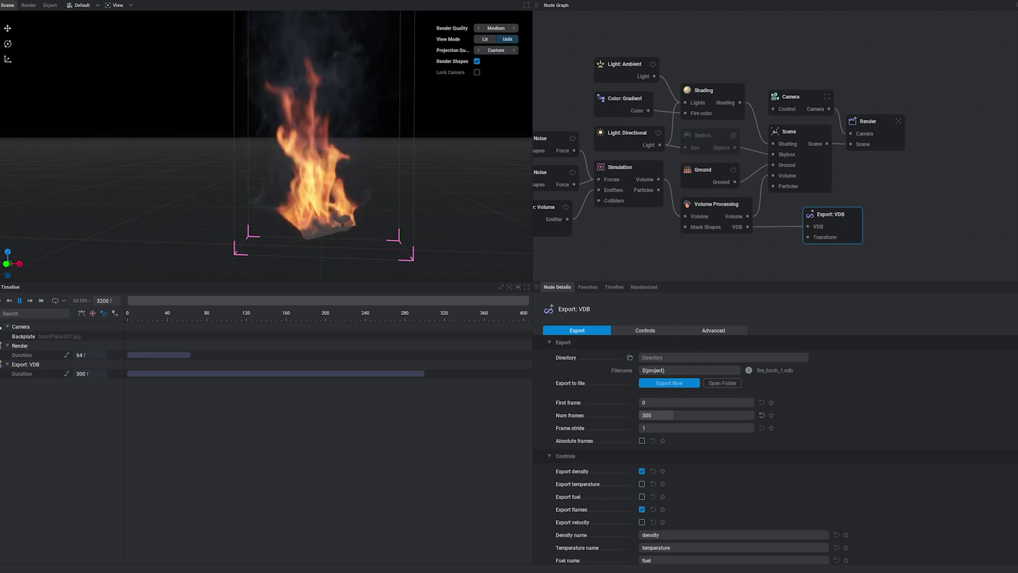
pyautogui.hotkey('alt', 'F4')
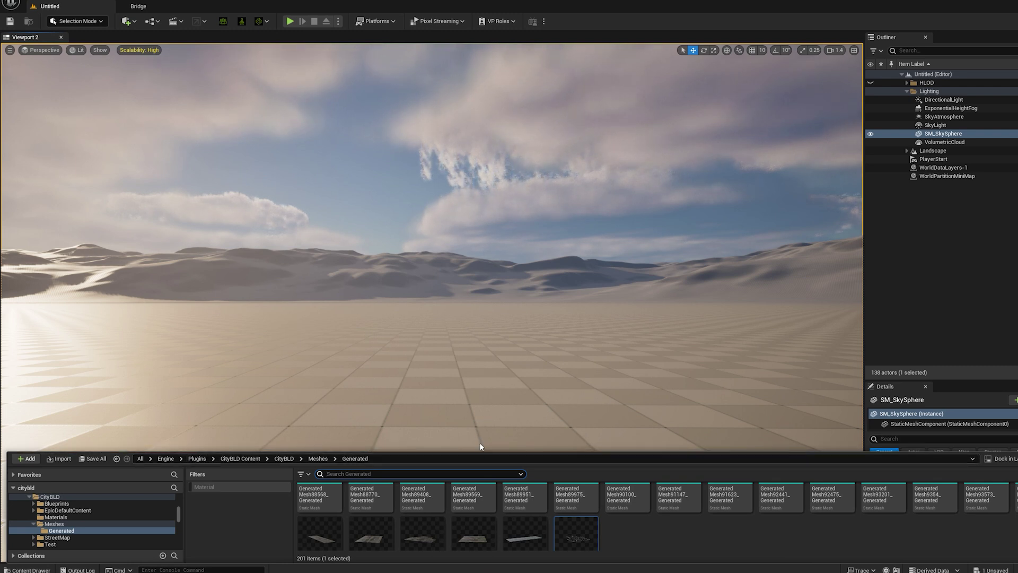
# Step: Enlarge the Unreal content browser and open the vdb > fire folder
pyautogui.moveTo(478, 449); pyautogui.dragTo(480, 363)
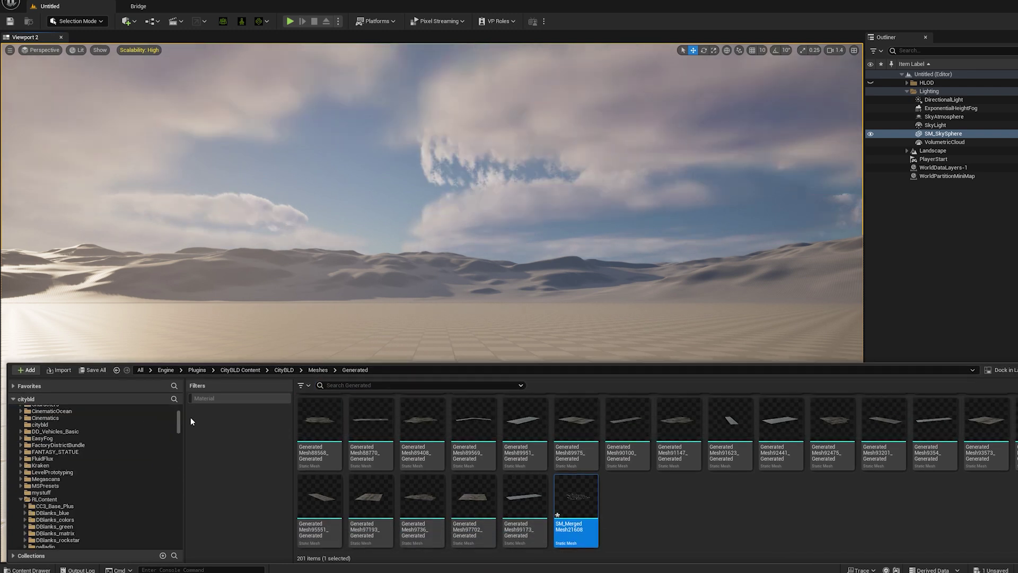
pyautogui.scroll(-5, 177, 424)
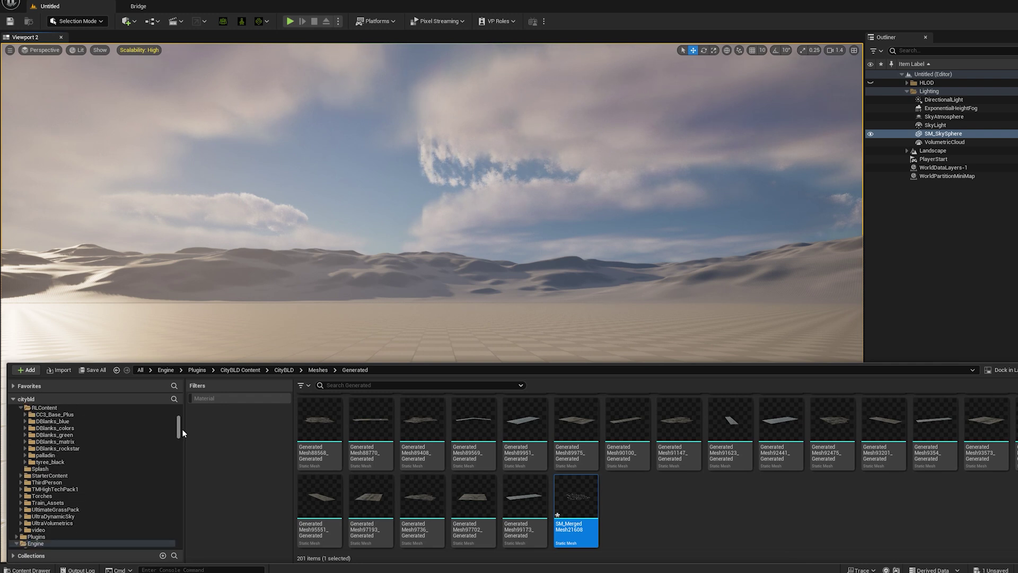
pyautogui.click(59, 529)
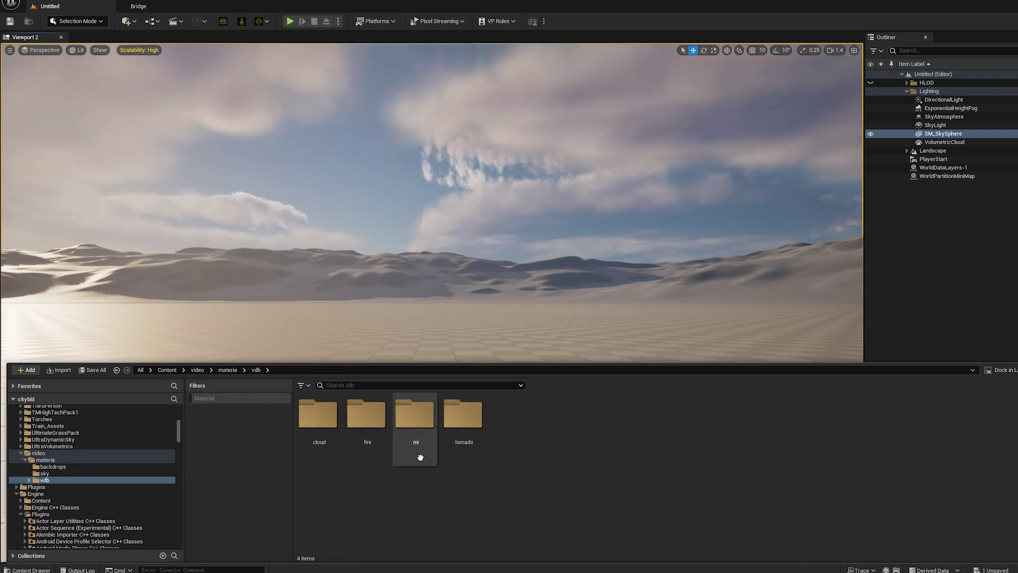
pyautogui.doubleClick(365, 409)
# Step: Drag artillery_explosion_1_0.vdb from E:\embergen\explosion into the Unreal content browser
pyautogui.hotkey('alt', 'Tab')
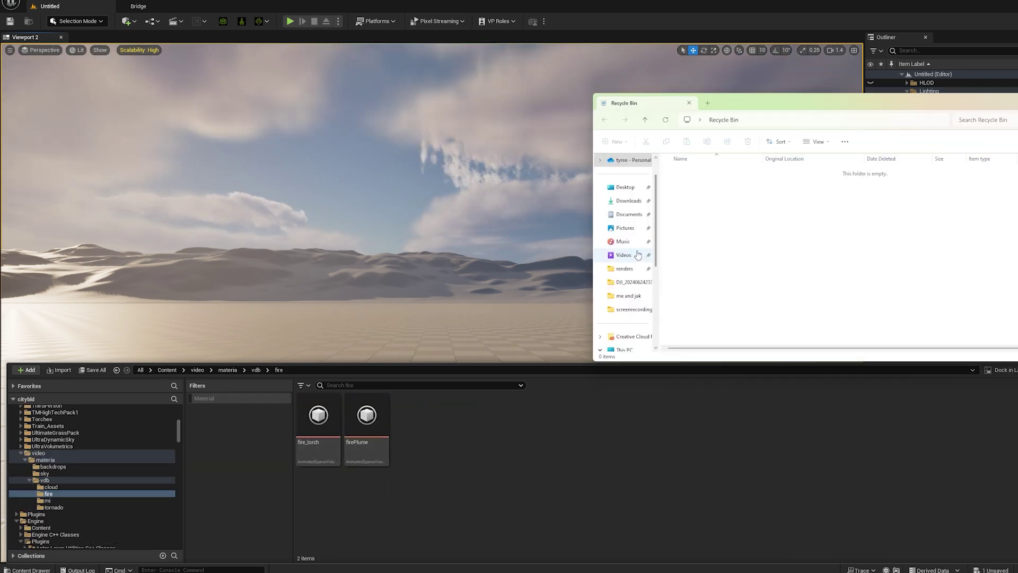
pyautogui.scroll(-4, 631, 230)
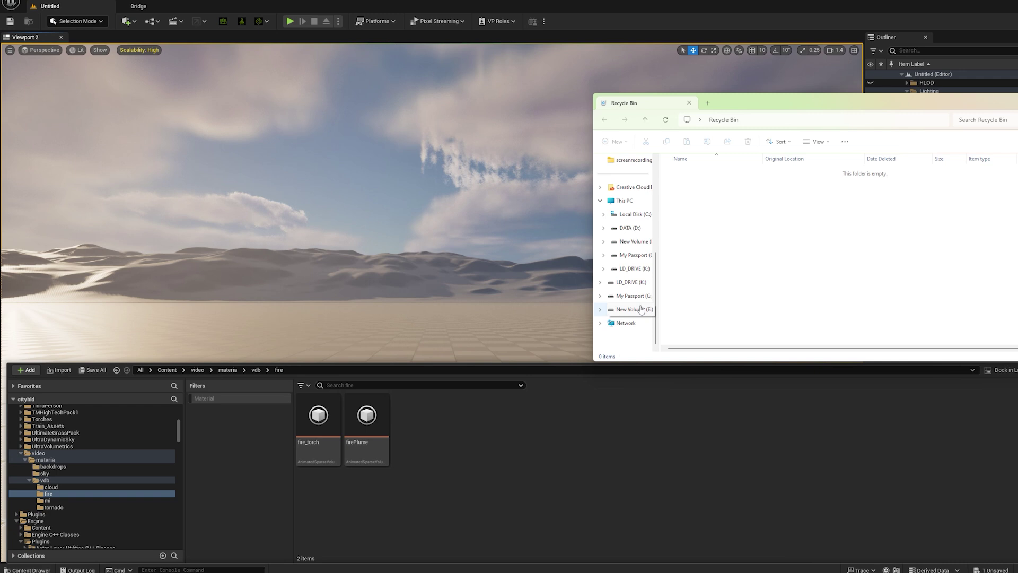
pyautogui.click(642, 309)
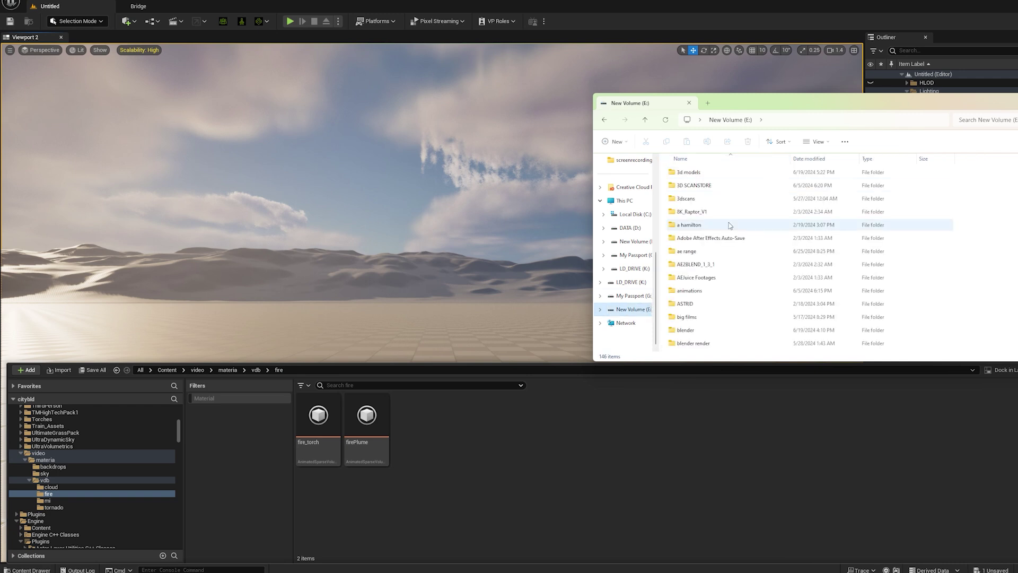
pyautogui.scroll(-1, 705, 241)
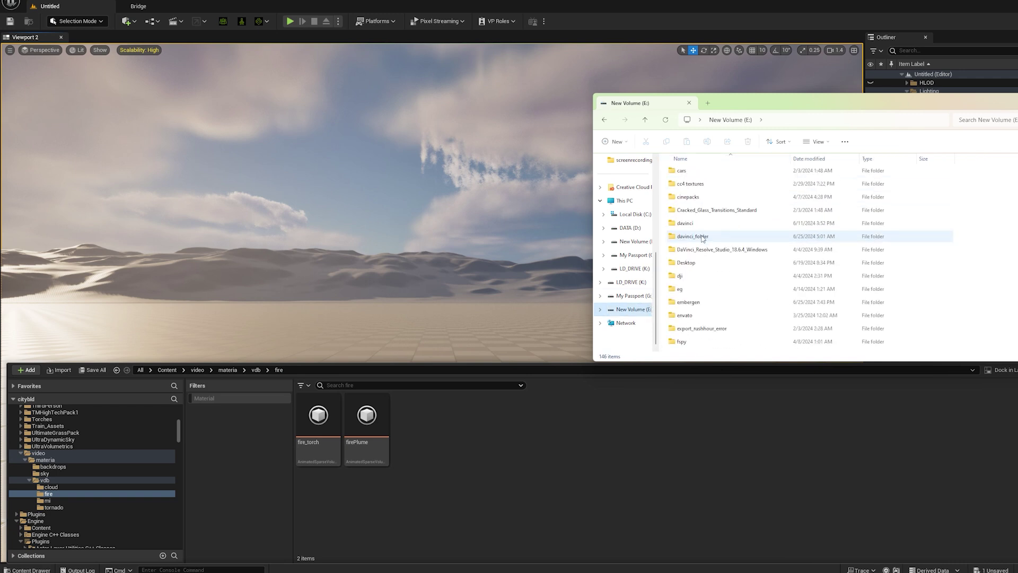
pyautogui.scroll(-3, 690, 276)
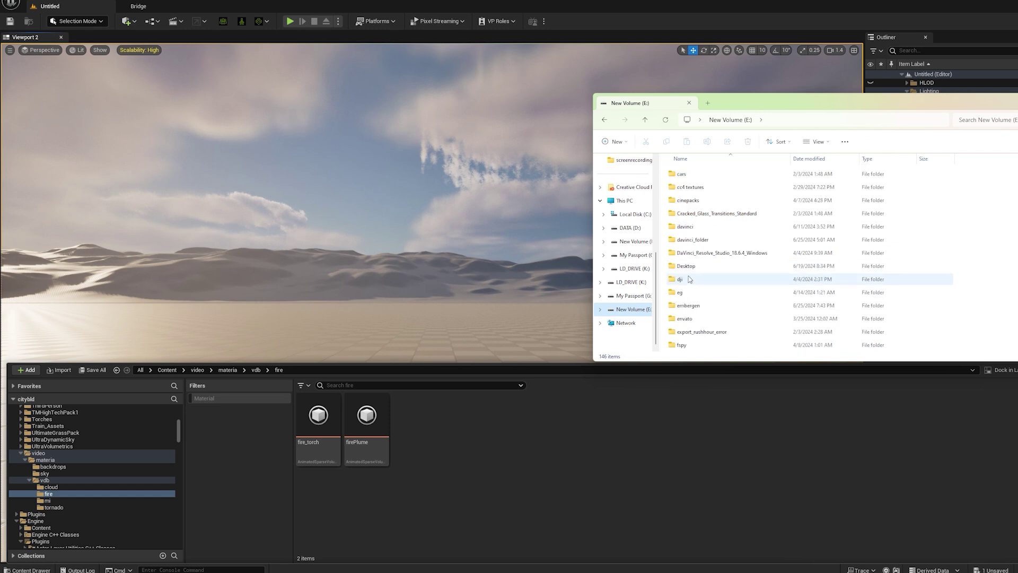
pyautogui.click(686, 305)
pyautogui.doubleClick(686, 305)
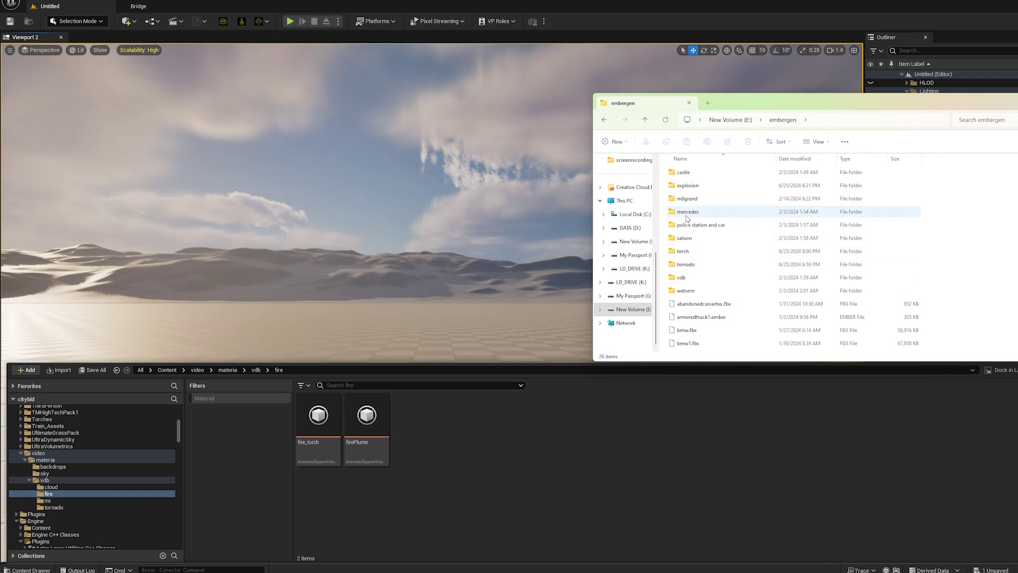
pyautogui.doubleClick(688, 187)
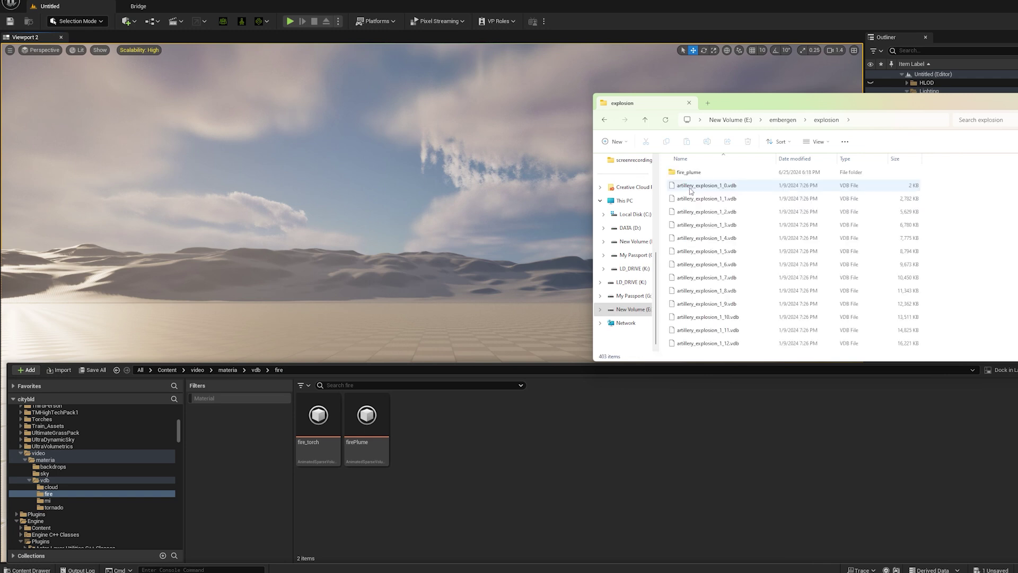
pyautogui.click(692, 188)
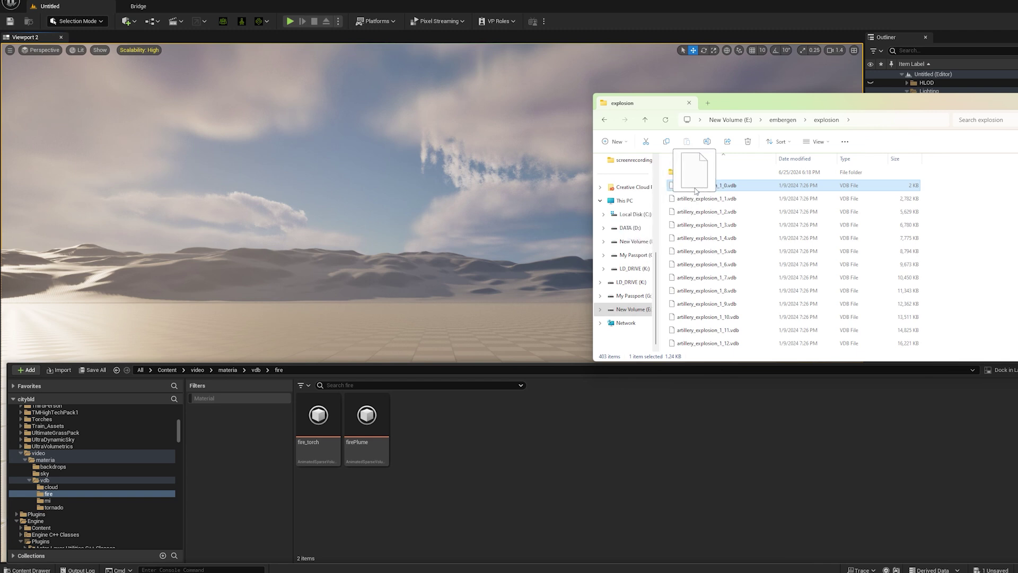
pyautogui.moveTo(642, 263); pyautogui.dragTo(515, 419)
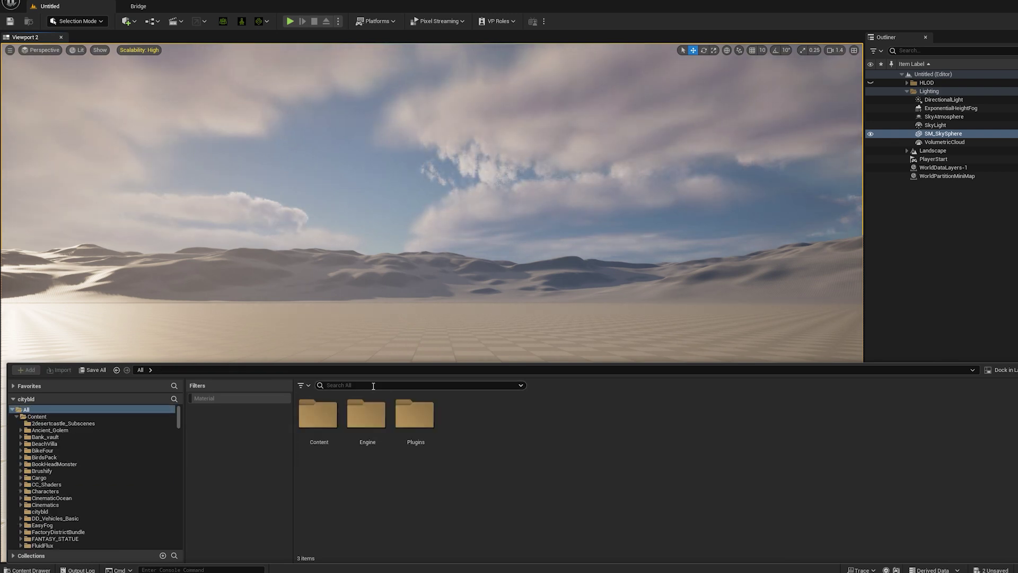
# Step: Search all content for 'sparse volume' to find the SparseVolumeMaterial among 37 results
pyautogui.click(27, 409)
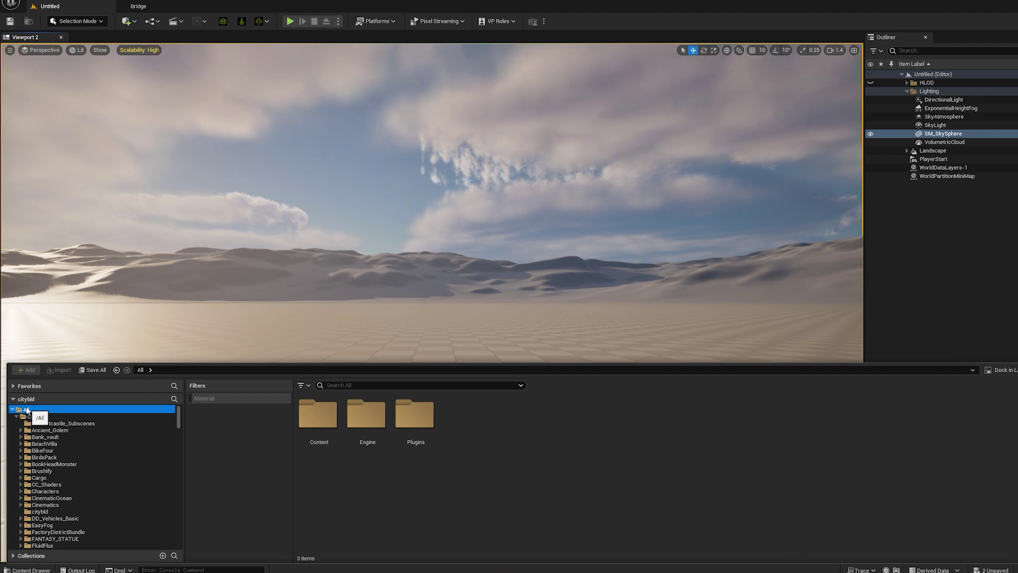
pyautogui.click(379, 384)
pyautogui.write('s')
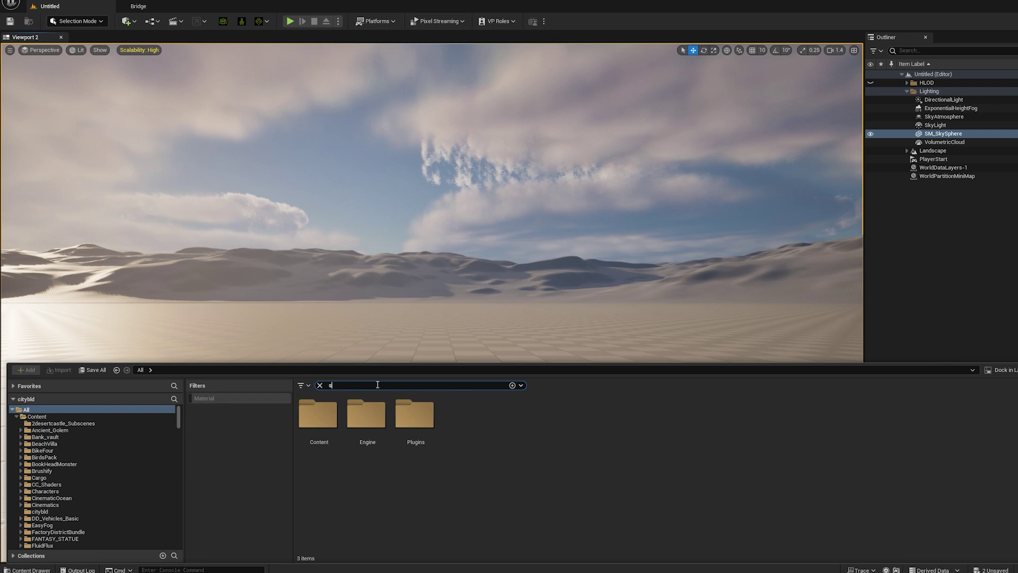
pyautogui.write('parse volume')
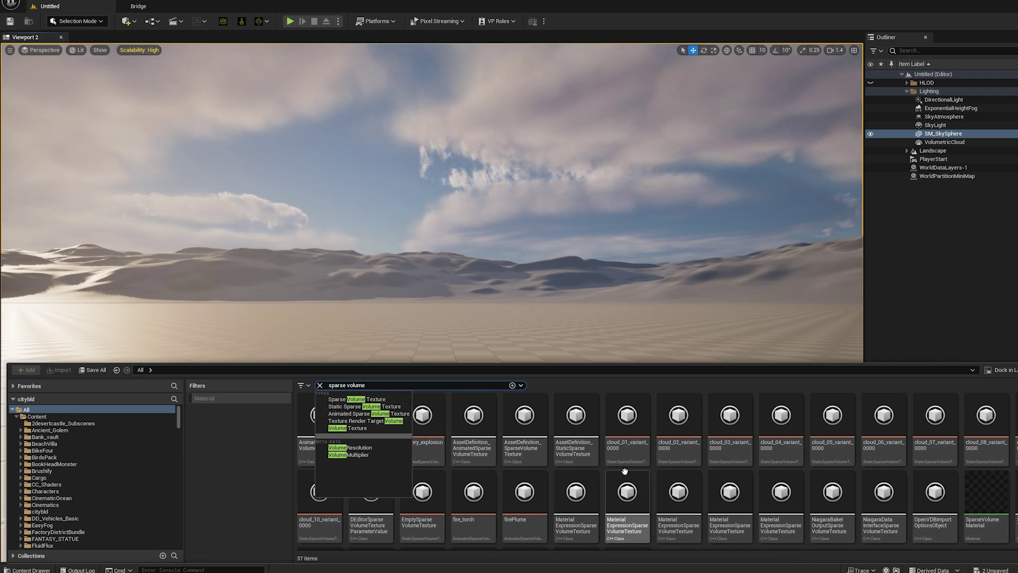
pyautogui.scroll(-2, 620, 470)
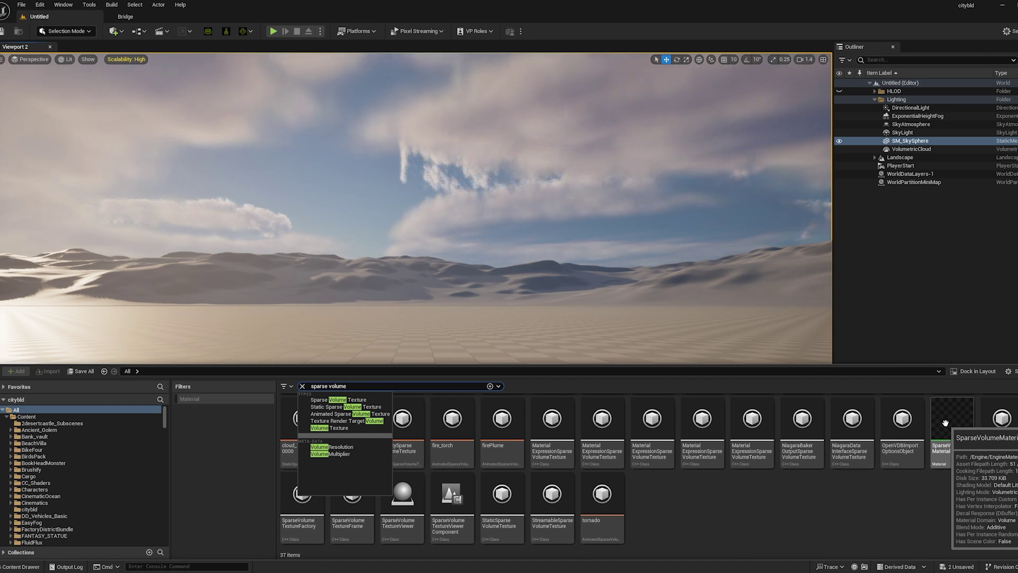
# Step: Create a SparseVolumeMaterial instance named svt_2 and filter the browser by 'svt'
pyautogui.rightClick(945, 422)
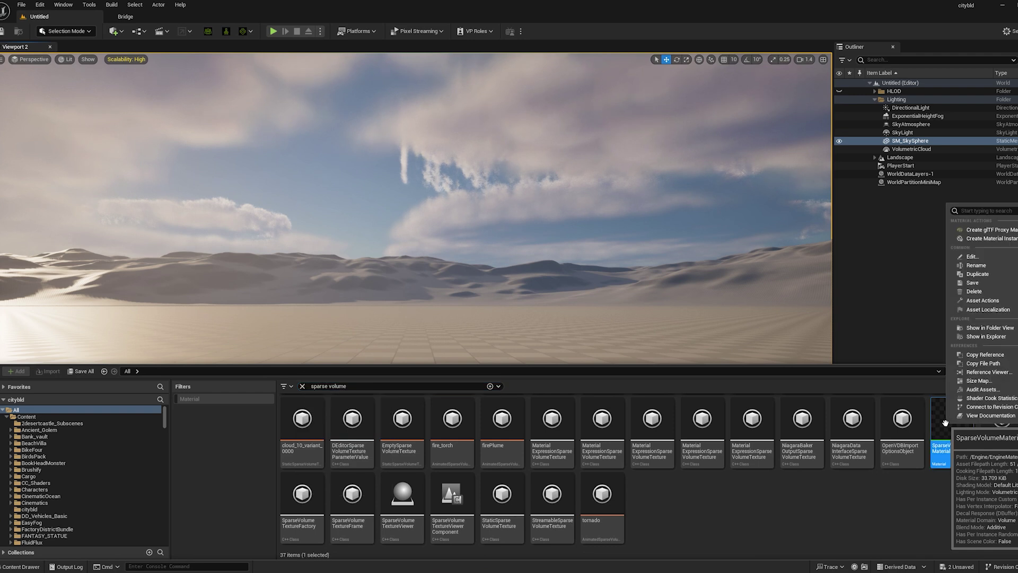
pyautogui.click(985, 240)
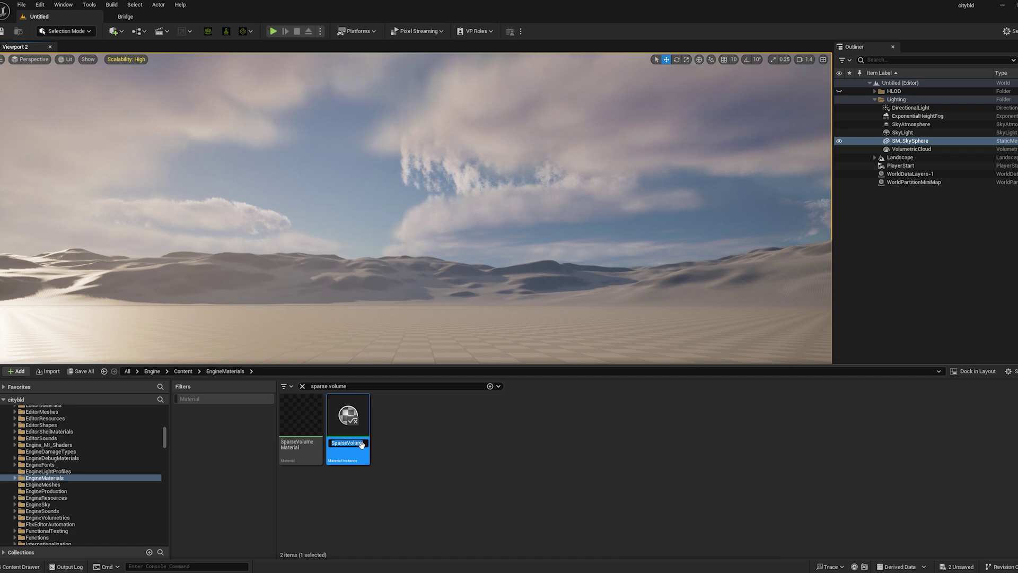
pyautogui.write('svt_2')
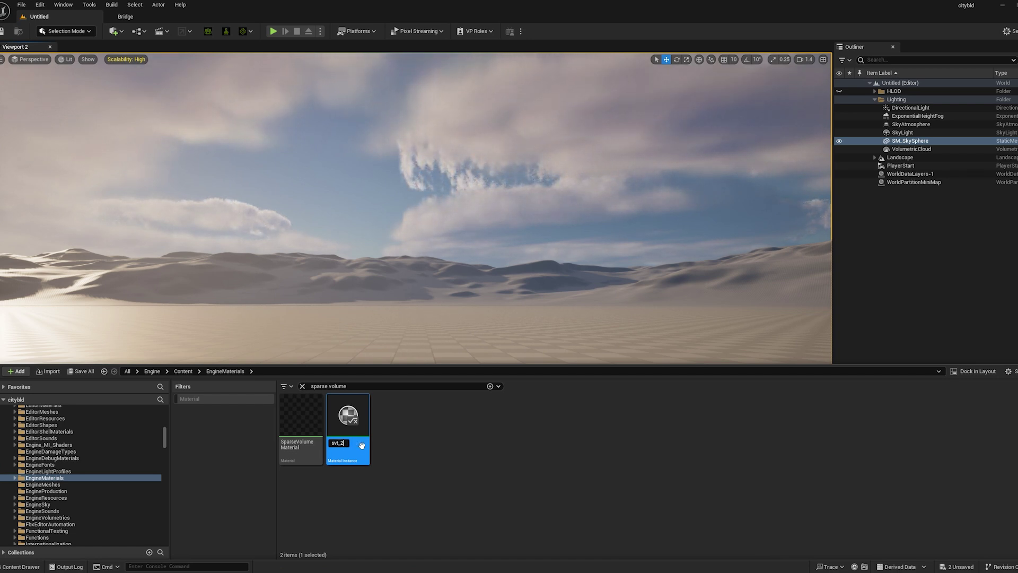
pyautogui.press('Return')
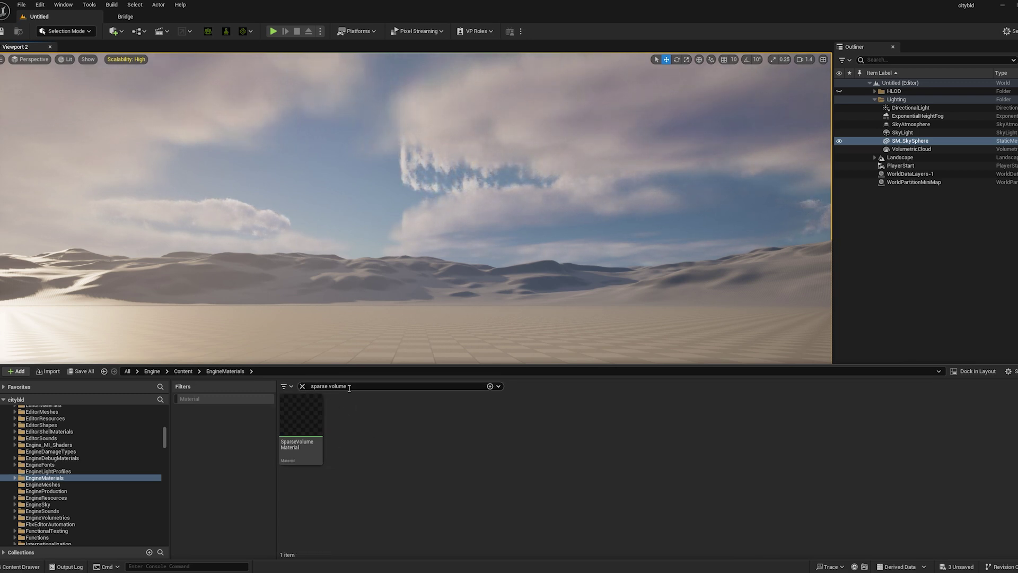
pyautogui.click(331, 386)
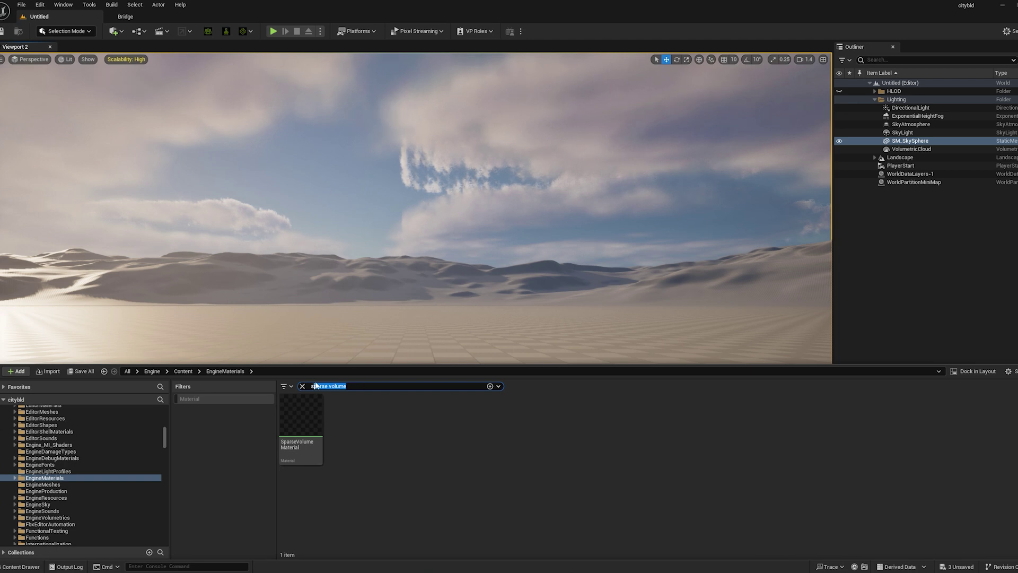
pyautogui.write('svt')
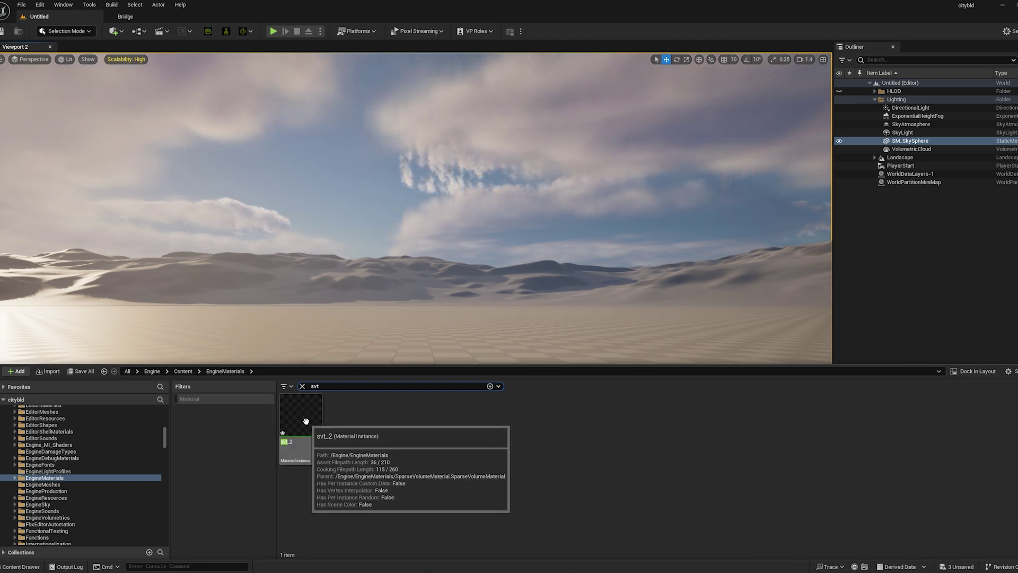
# Step: Move svt_2 into the project's vdb/mi folder
pyautogui.moveTo(165, 433); pyautogui.dragTo(164, 421)
pyautogui.scroll(-4, 109, 443)
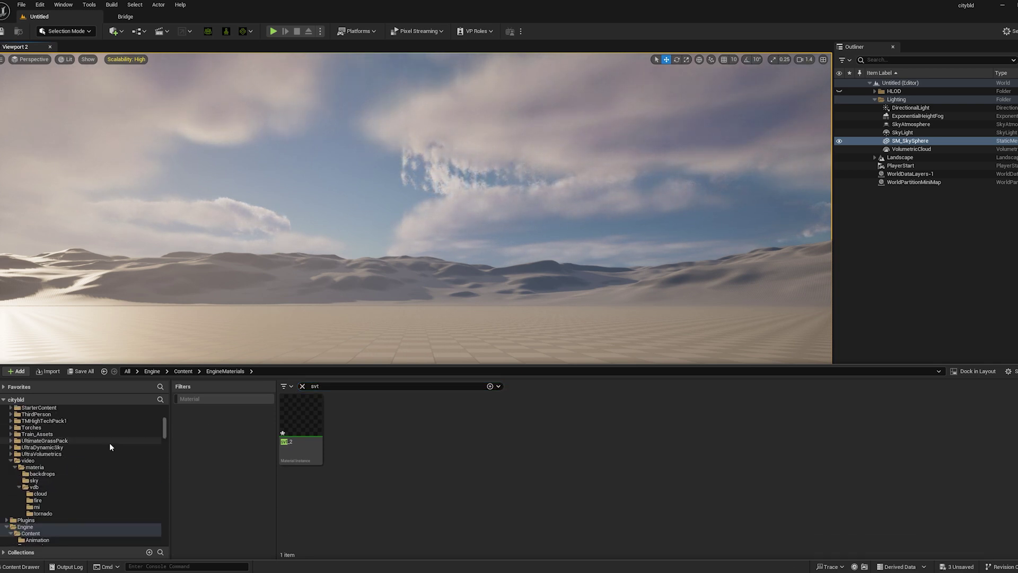
pyautogui.moveTo(297, 421); pyautogui.dragTo(45, 438)
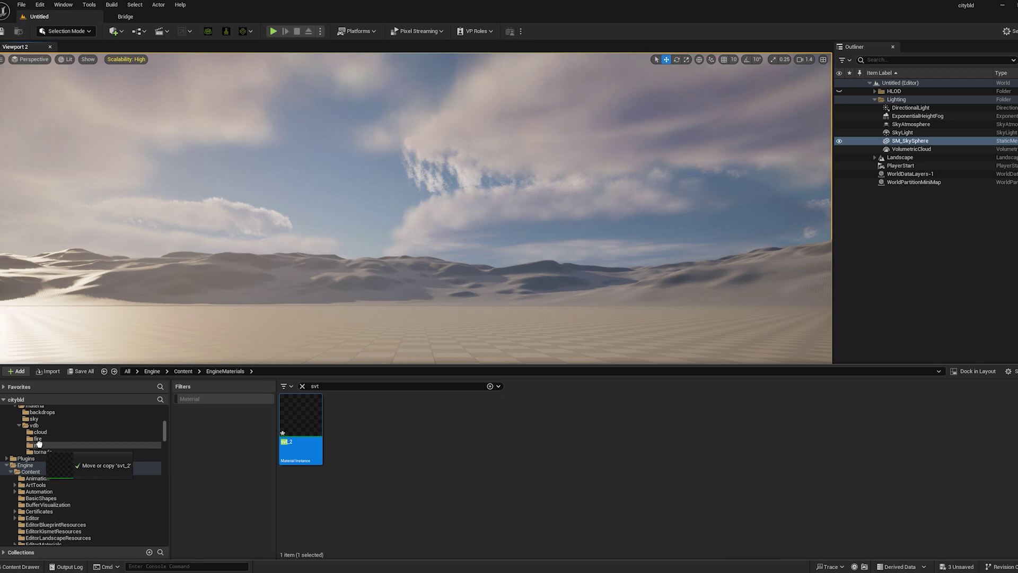
pyautogui.click(74, 465)
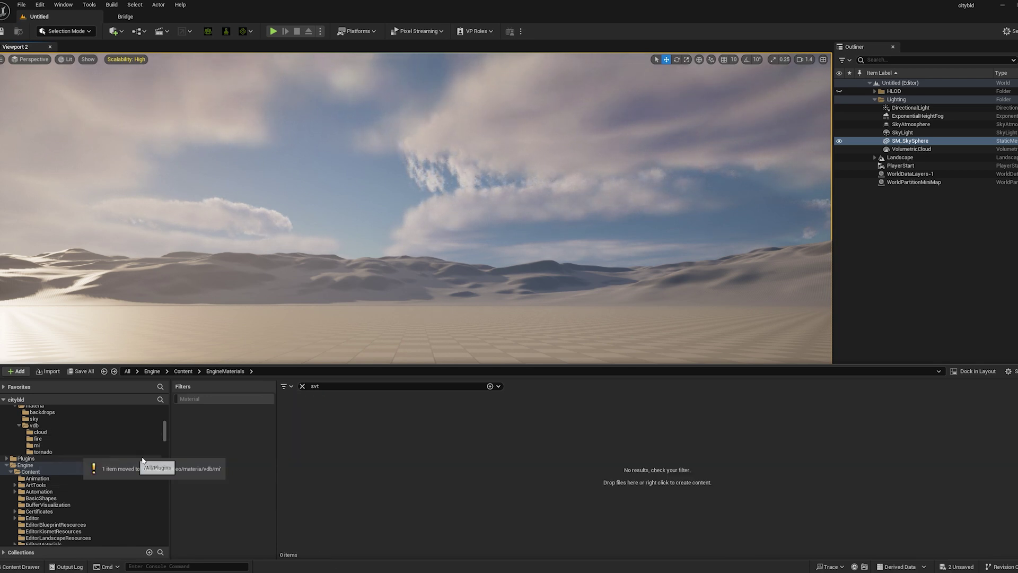
pyautogui.click(37, 446)
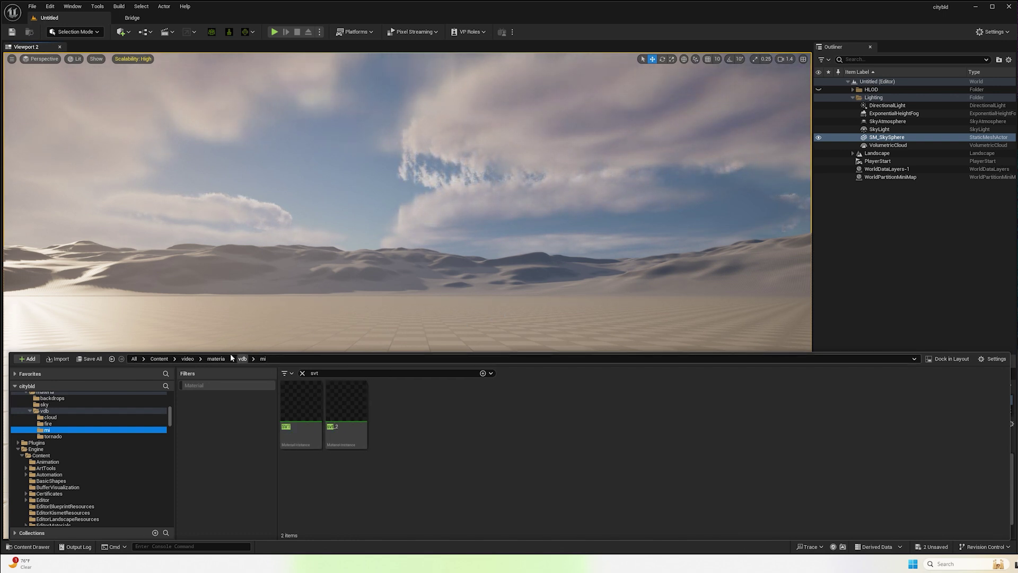
# Step: Place a Heterogeneous Volume actor on the level's ground via a 'het' search
pyautogui.click(123, 32)
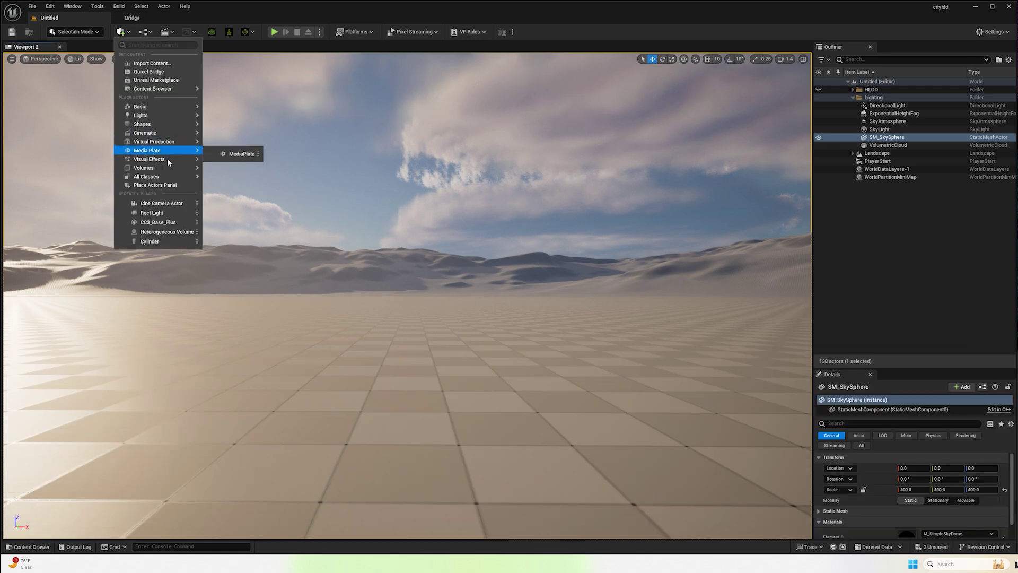
pyautogui.press('Escape')
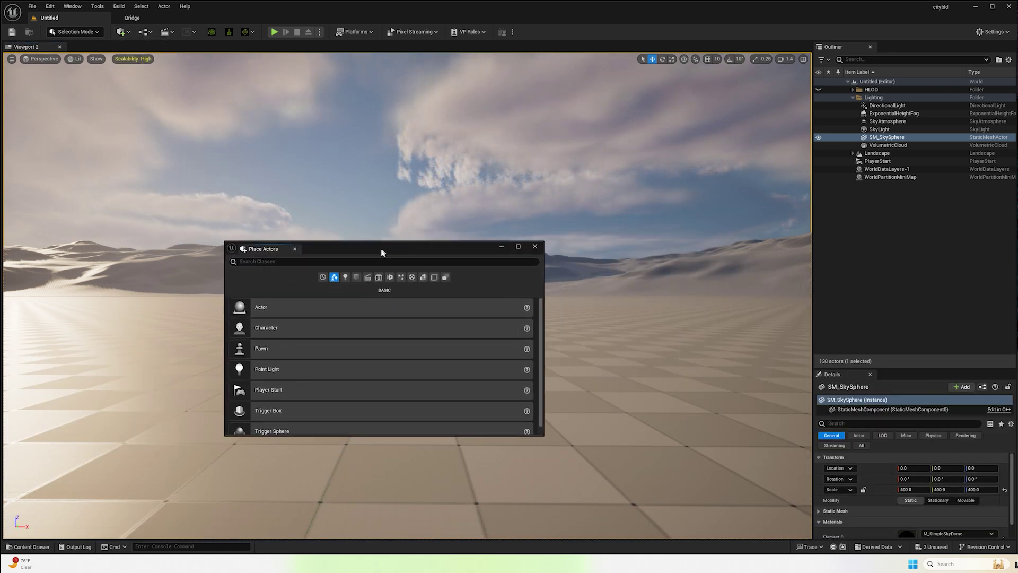
pyautogui.write('het')
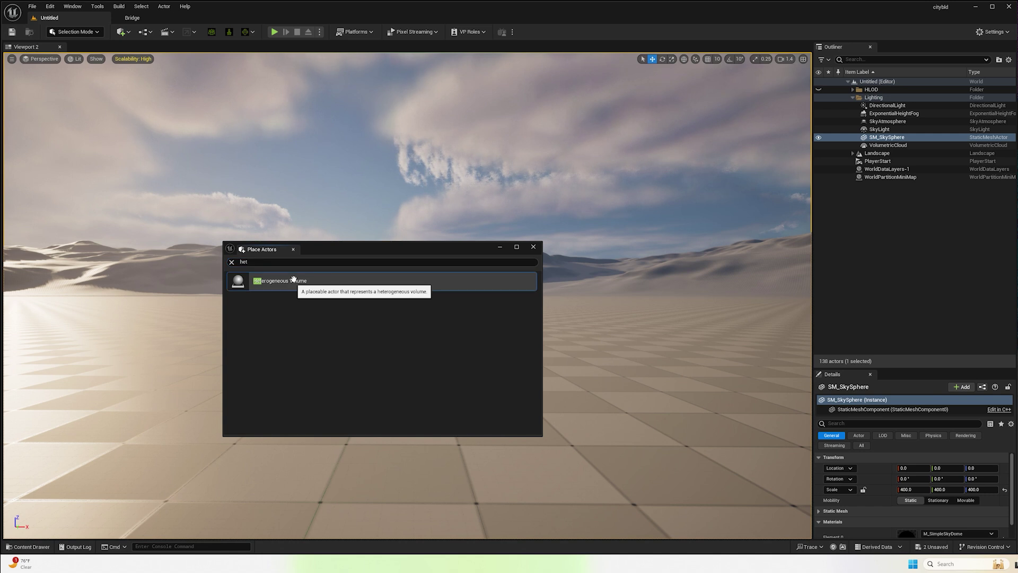
pyautogui.moveTo(293, 280); pyautogui.dragTo(579, 363)
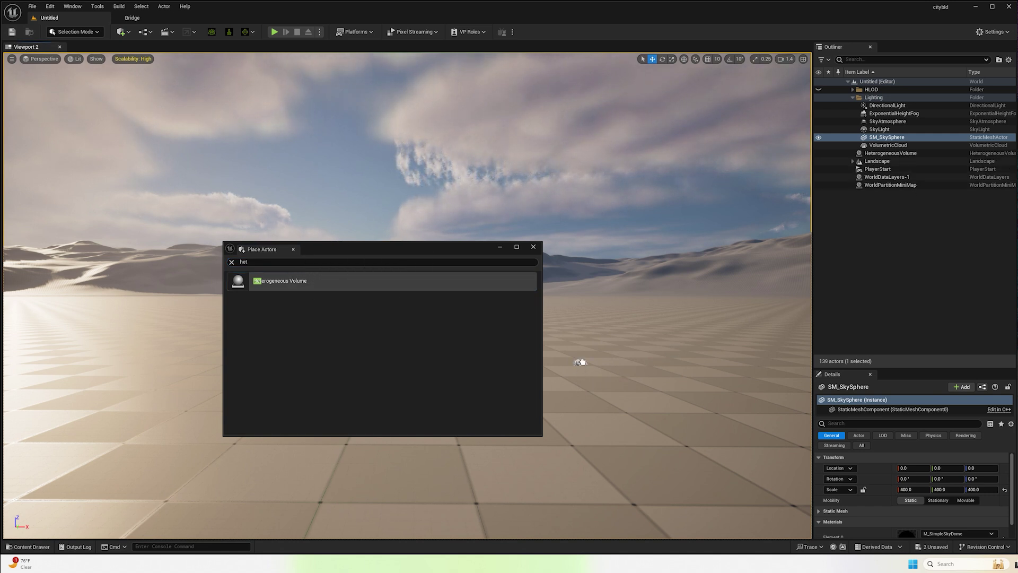
pyautogui.click(534, 246)
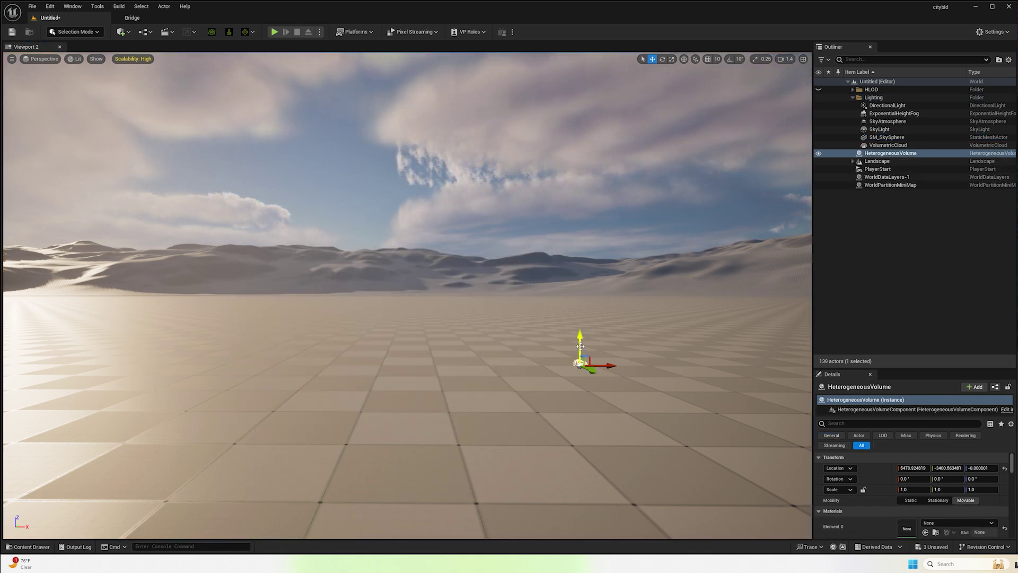
# Step: Reposition the HeterogeneousVolume and assign svt_2 as its material
pyautogui.moveTo(581, 345); pyautogui.dragTo(454, 327)
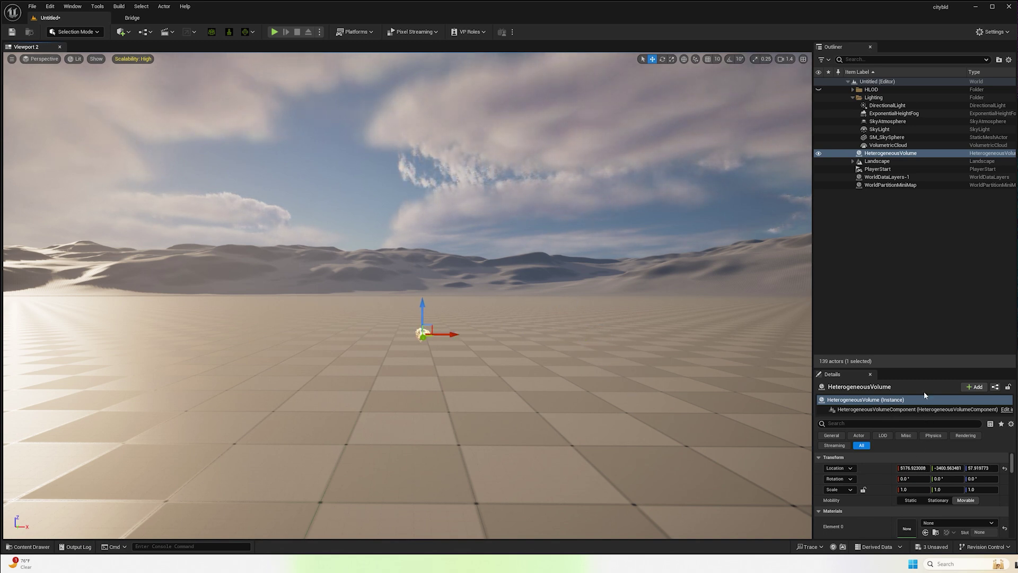
pyautogui.scroll(-3, 1010, 456)
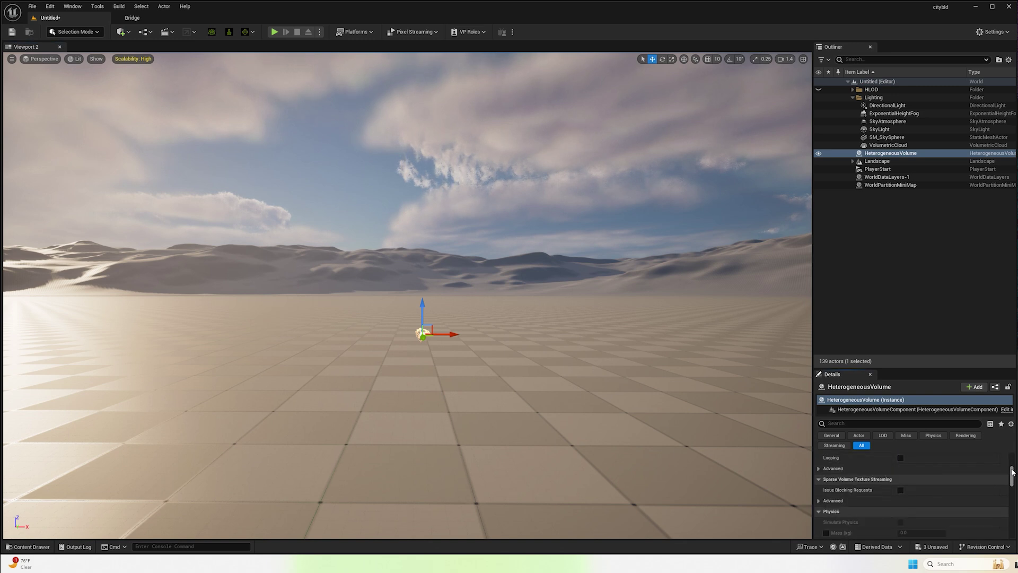
pyautogui.scroll(1, 1009, 461)
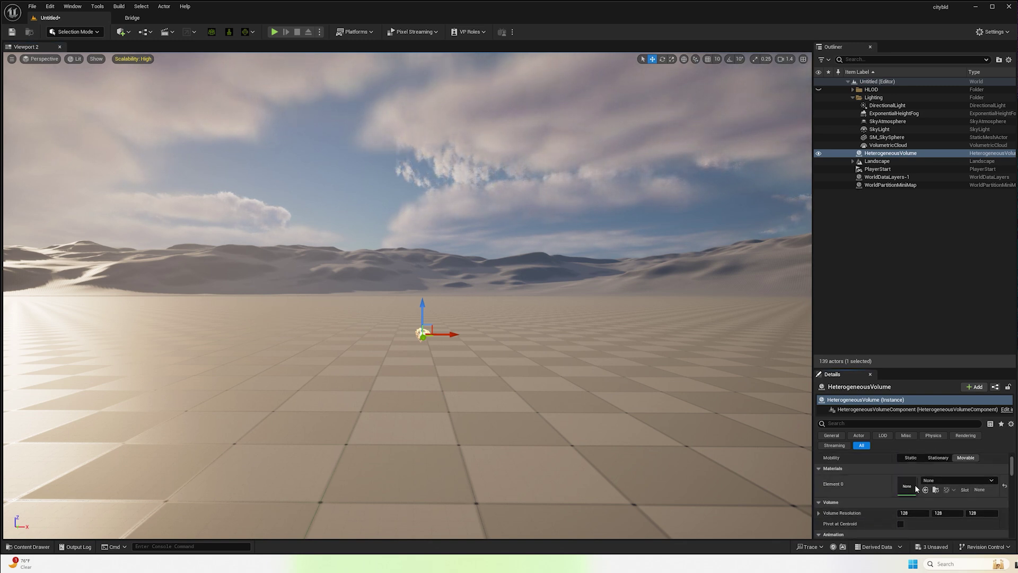
pyautogui.click(926, 515)
pyautogui.click(937, 505)
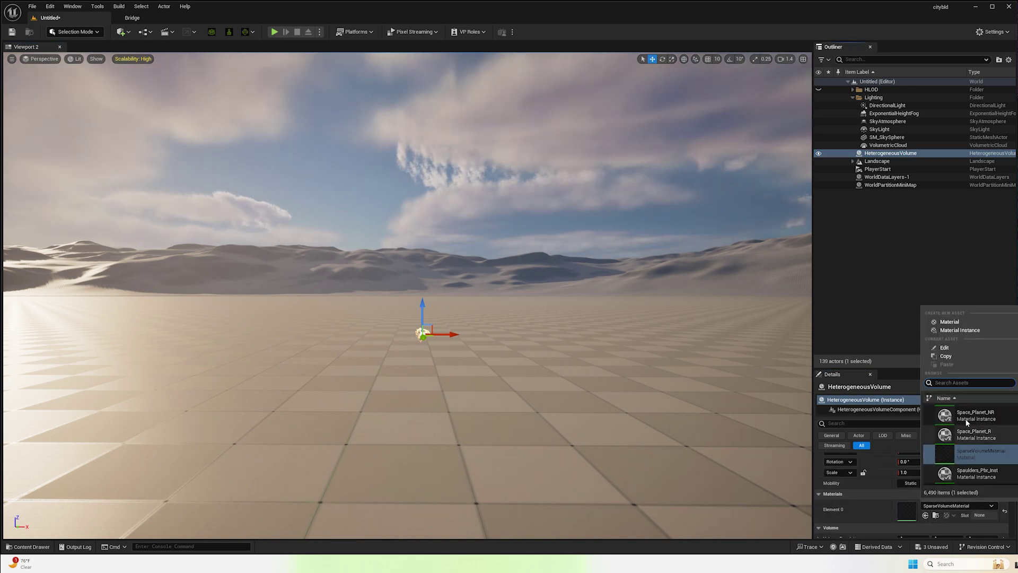
pyautogui.write('svt')
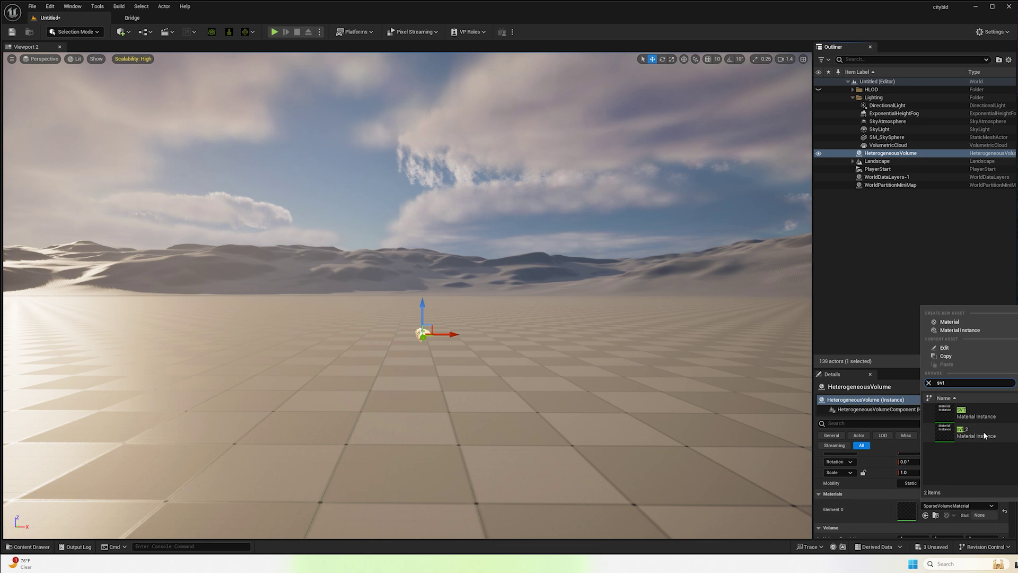
pyautogui.click(985, 436)
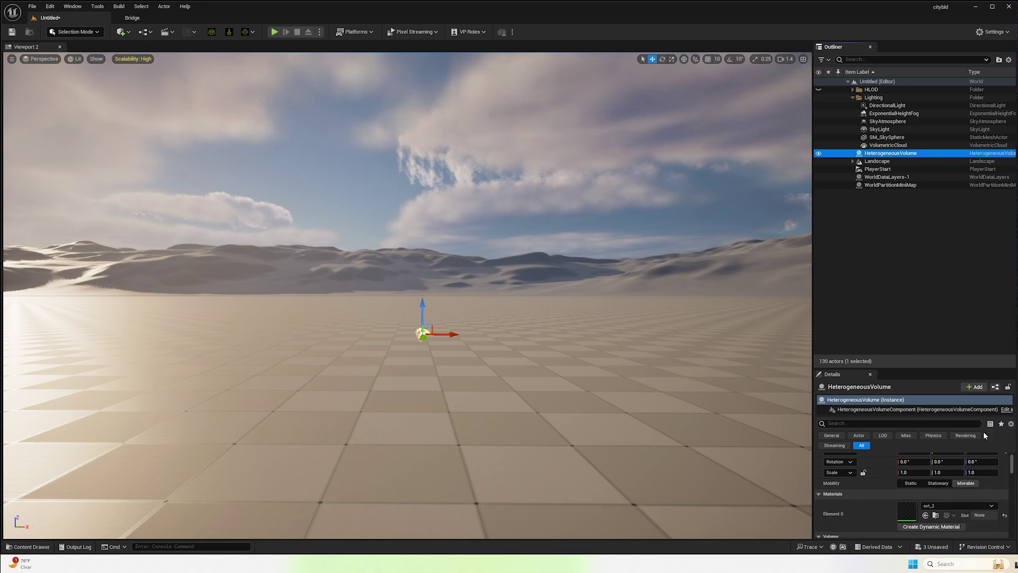
# Step: Enable Playing and Looping in the volume's Animation settings
pyautogui.scroll(-2, 861, 467)
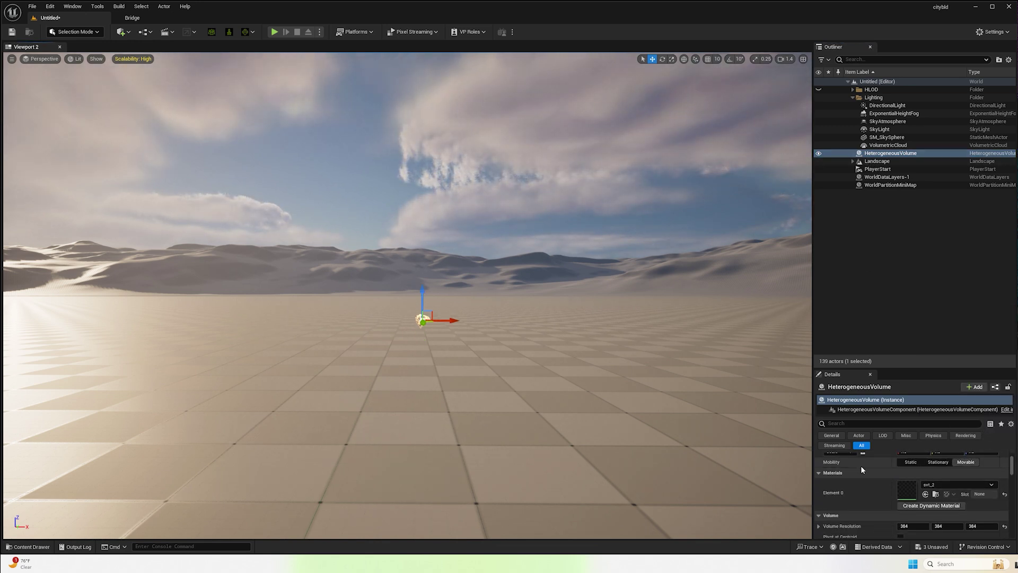
pyautogui.scroll(-4, 861, 478)
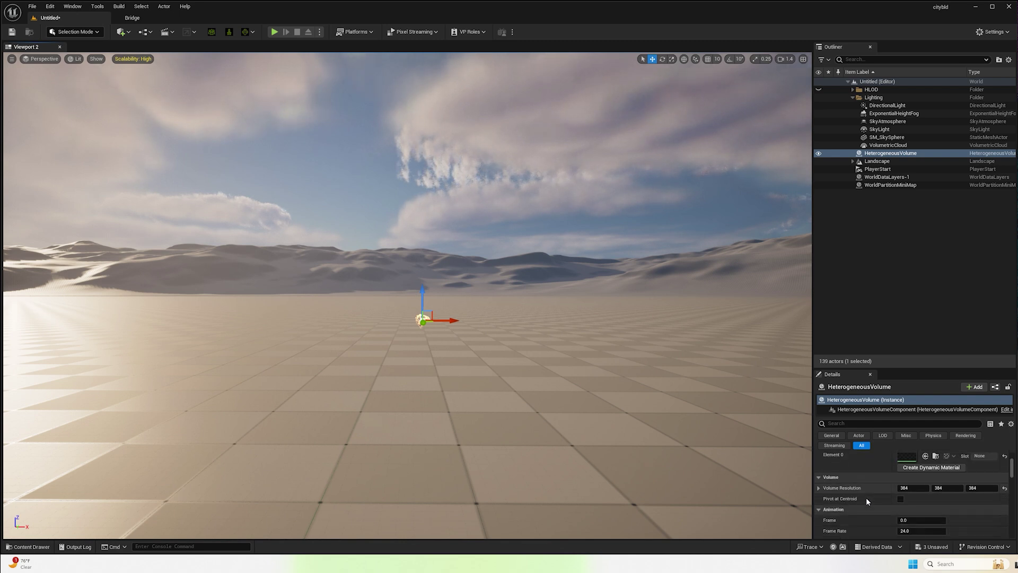
pyautogui.scroll(-5, 867, 500)
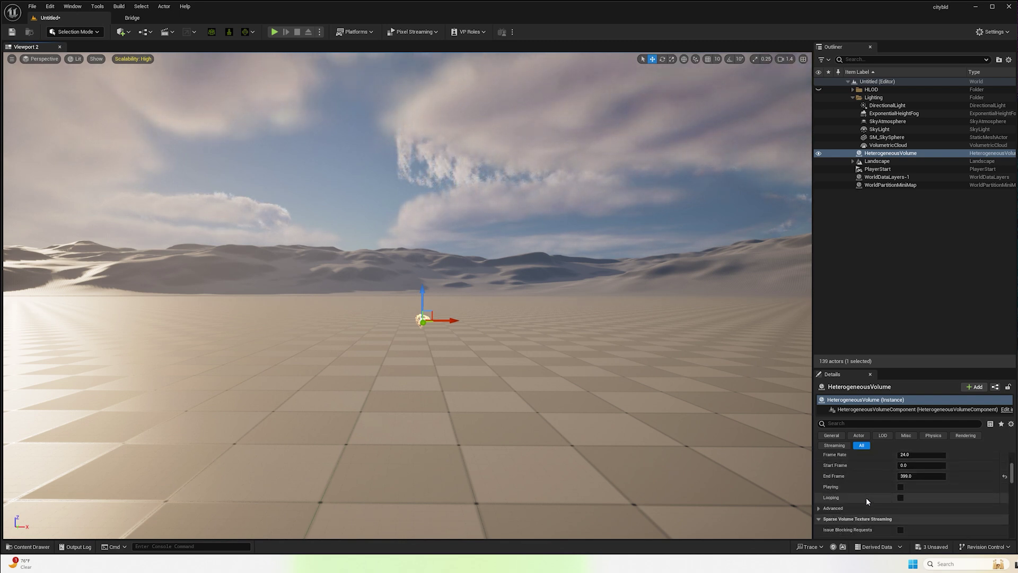
pyautogui.scroll(-2, 867, 500)
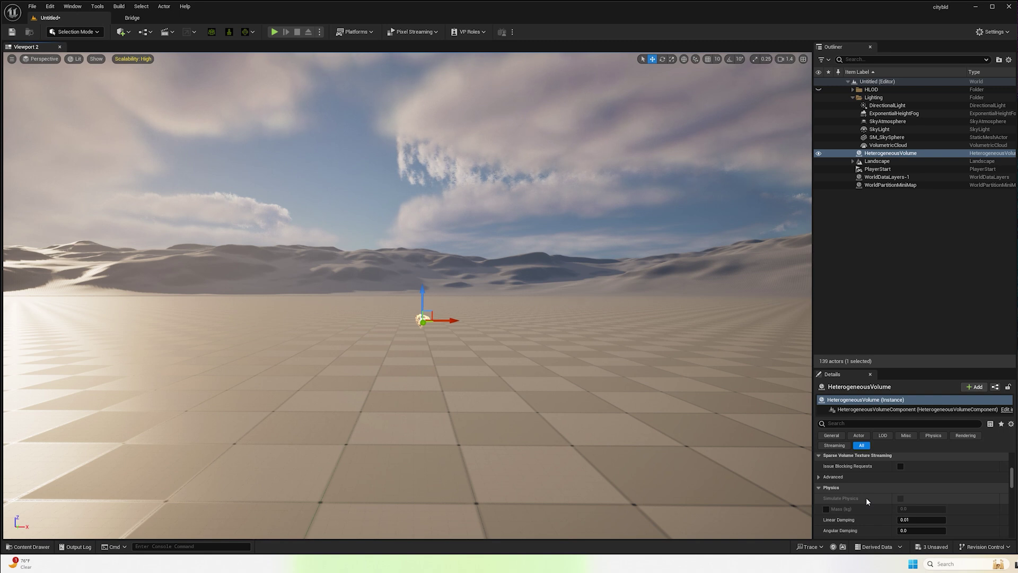
pyautogui.scroll(5, 867, 499)
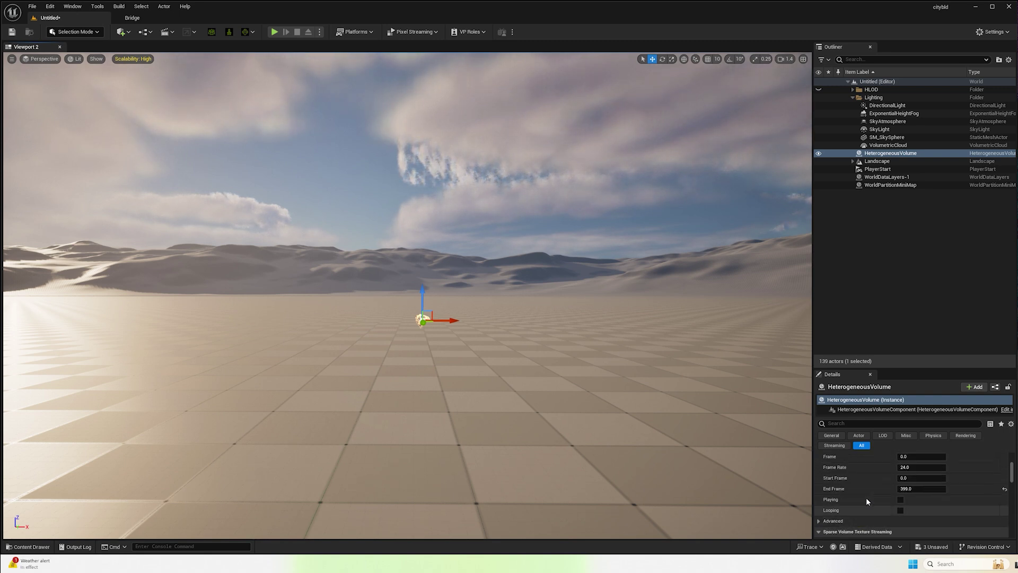
pyautogui.scroll(-2, 867, 502)
pyautogui.click(902, 499)
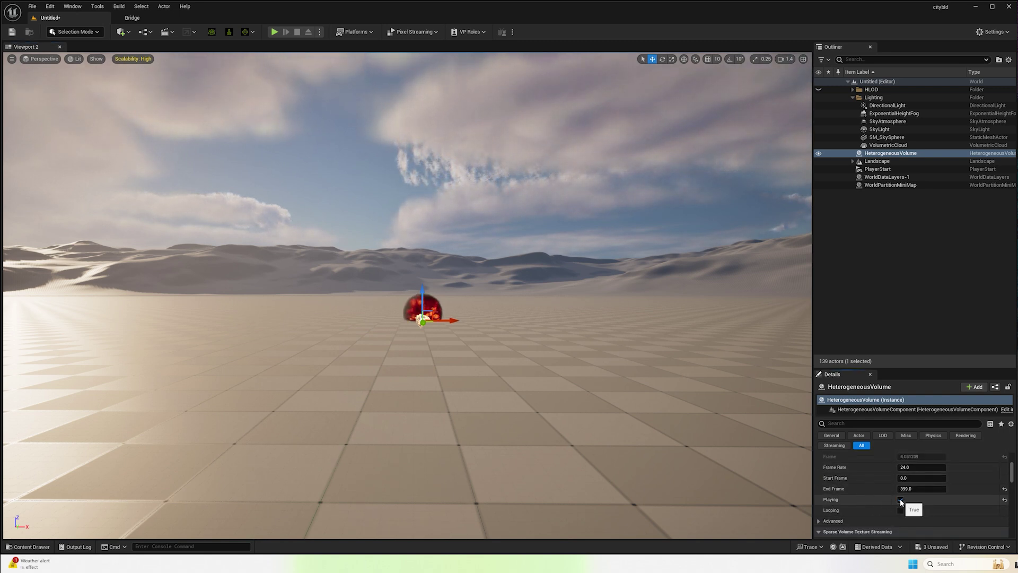
pyautogui.click(901, 511)
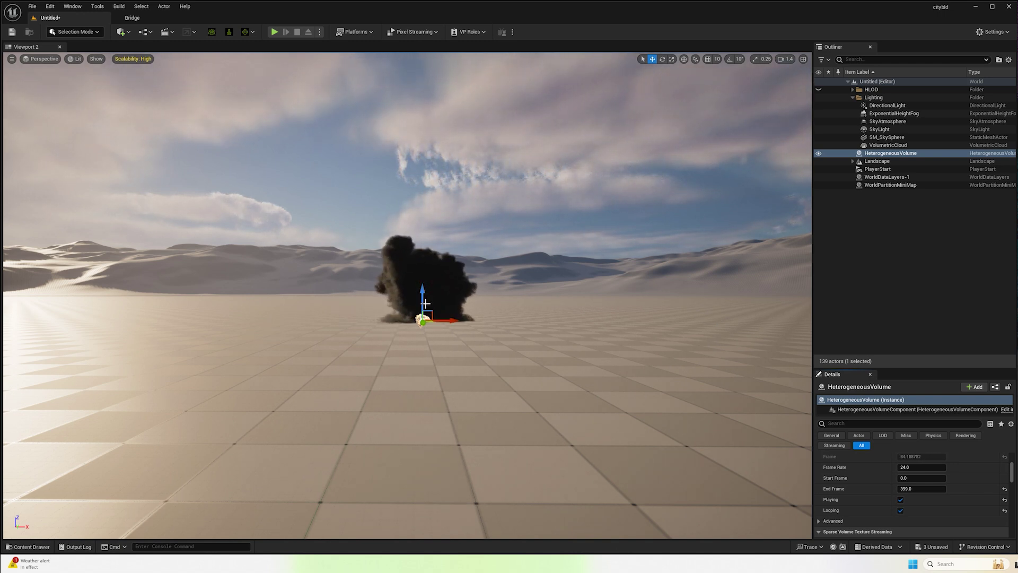
pyautogui.scroll(4, 432, 295)
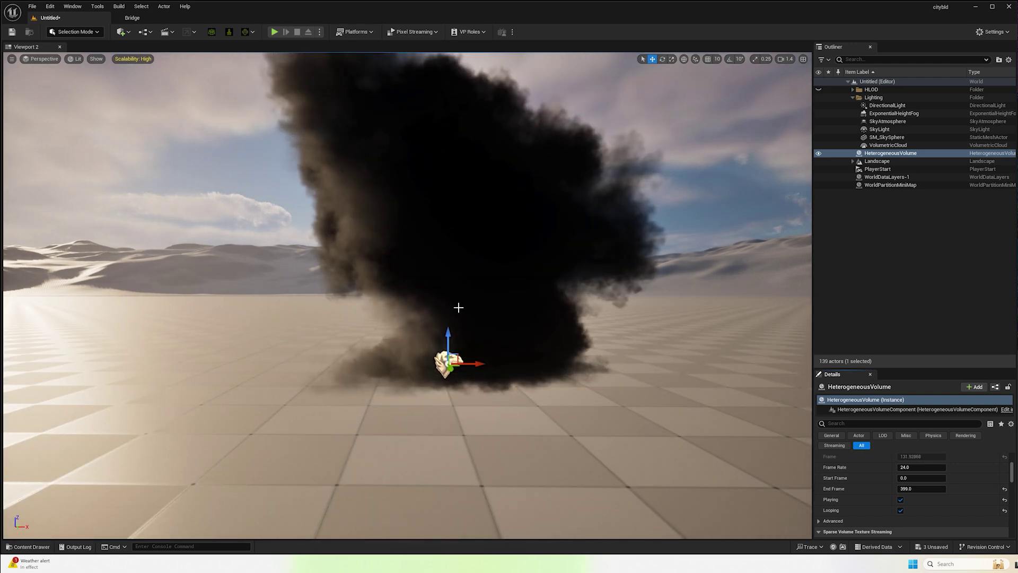
pyautogui.scroll(-3, 461, 276)
pyautogui.moveTo(480, 274)
pyautogui.mouseDown(button='right')
pyautogui.moveTo(509, 273)
pyautogui.moveTo(493, 273)
pyautogui.mouseUp(button='right')
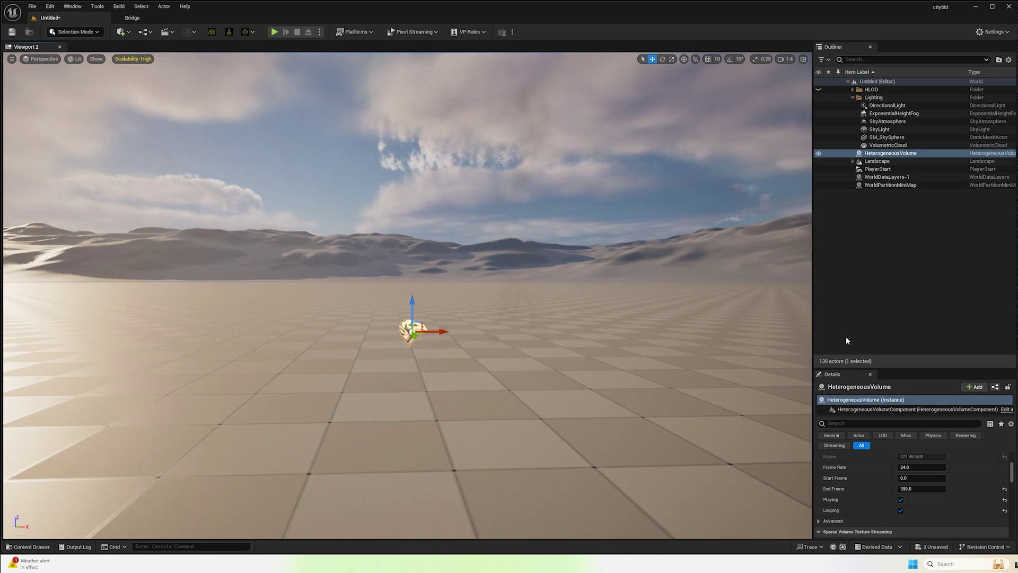
pyautogui.scroll(5, 890, 467)
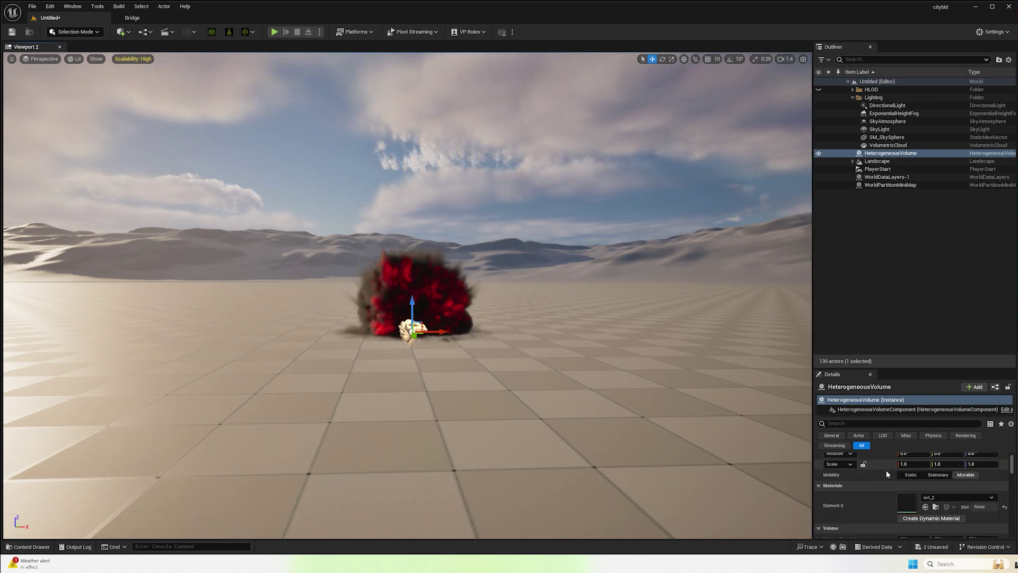
pyautogui.doubleClick(907, 506)
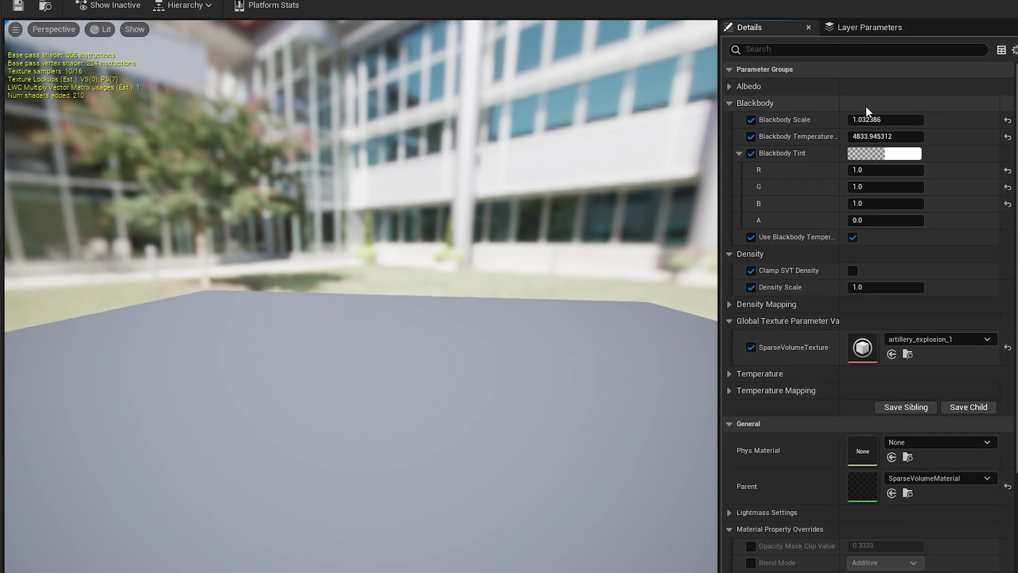
# Step: Set Blackbody Scale to about 0.615744 and Blackbody Temperature to about 5562.64
pyautogui.moveTo(875, 120); pyautogui.dragTo(851, 120)
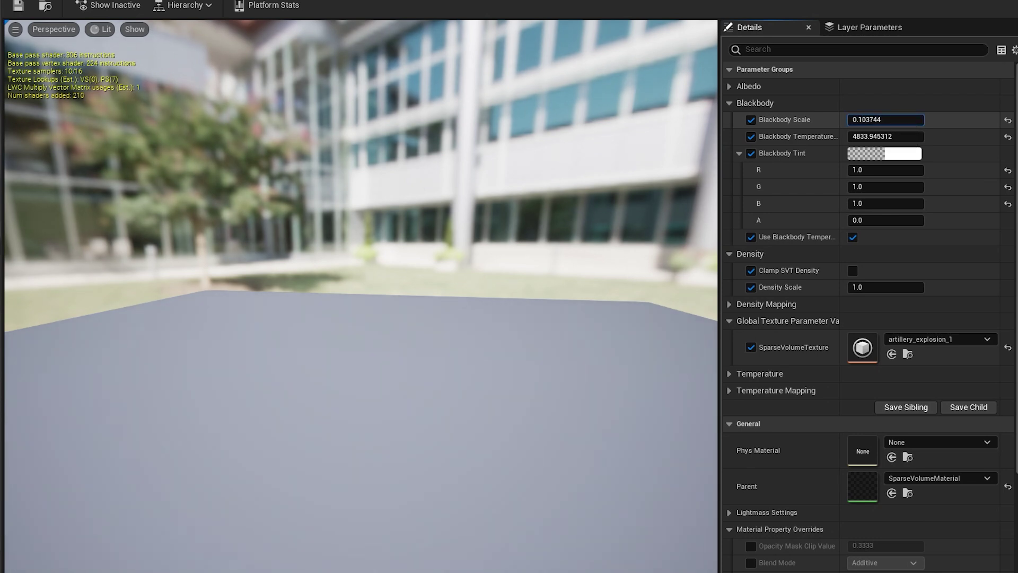
pyautogui.moveTo(851, 119); pyautogui.dragTo(865, 120)
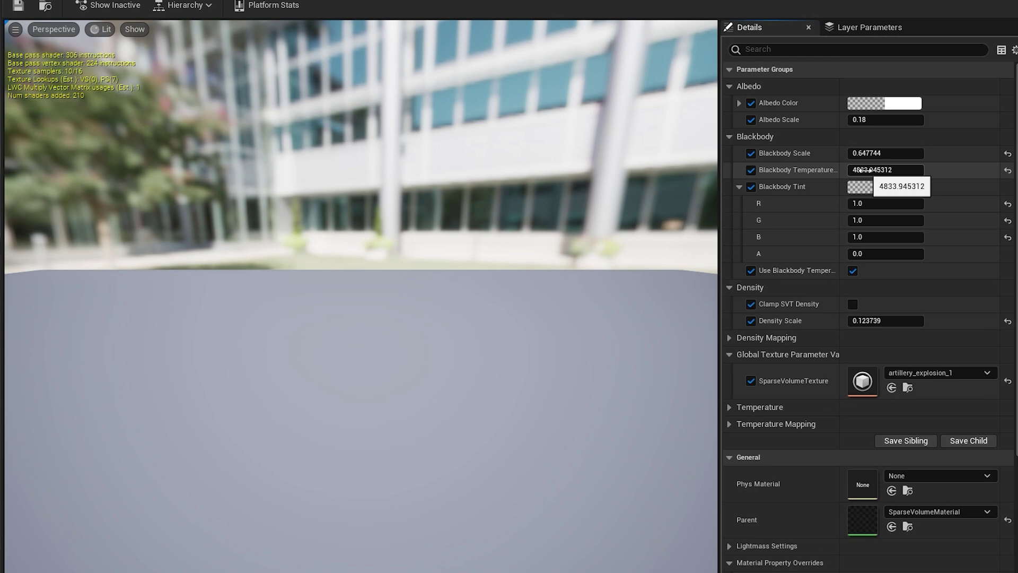
pyautogui.moveTo(862, 170); pyautogui.dragTo(907, 153)
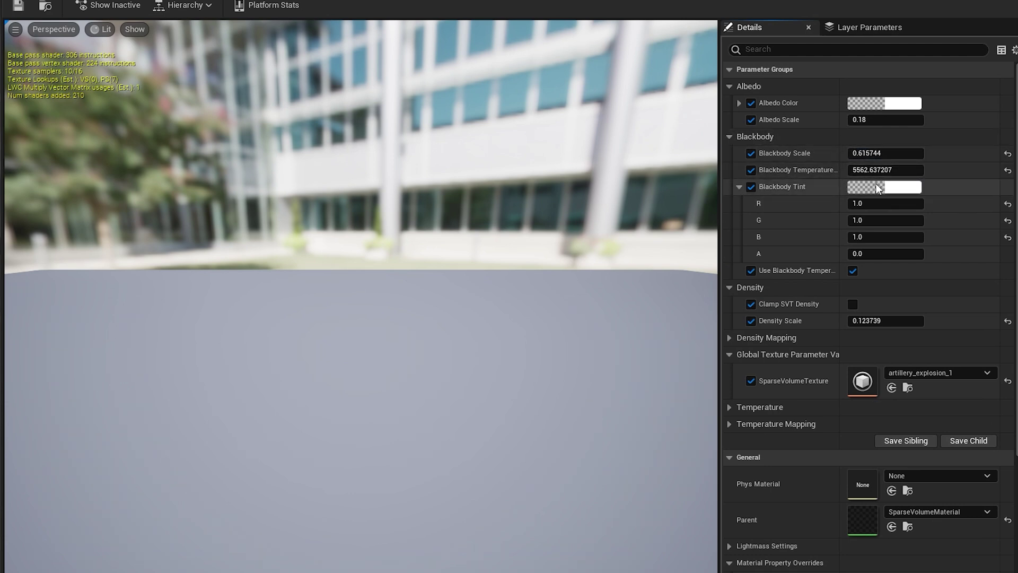
# Step: Set Albedo Scale to about 0.78 and try different Albedo Color values
pyautogui.click(874, 103)
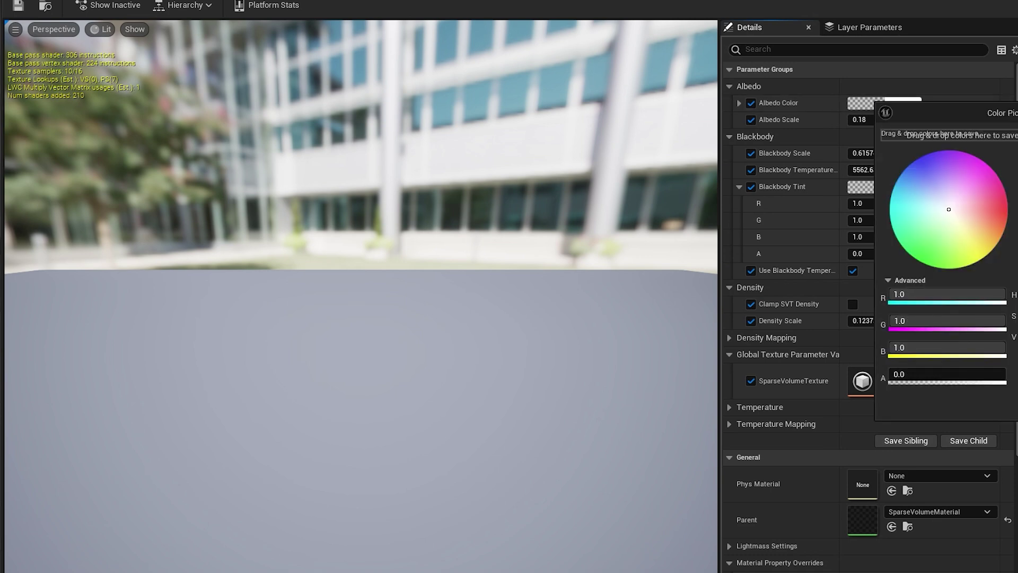
pyautogui.press('Escape')
pyautogui.moveTo(862, 120); pyautogui.dragTo(891, 120)
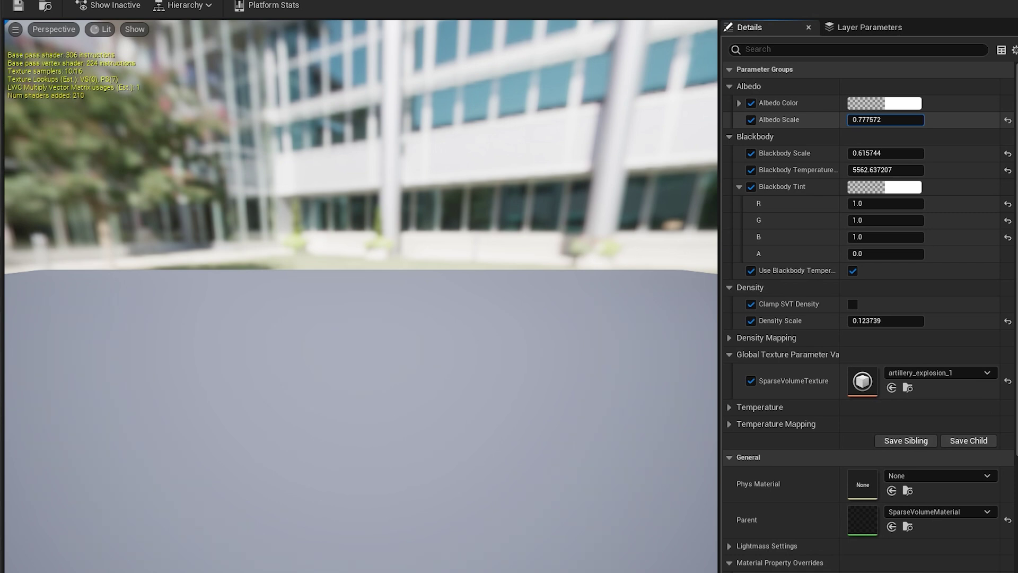
pyautogui.moveTo(891, 120); pyautogui.dragTo(891, 120)
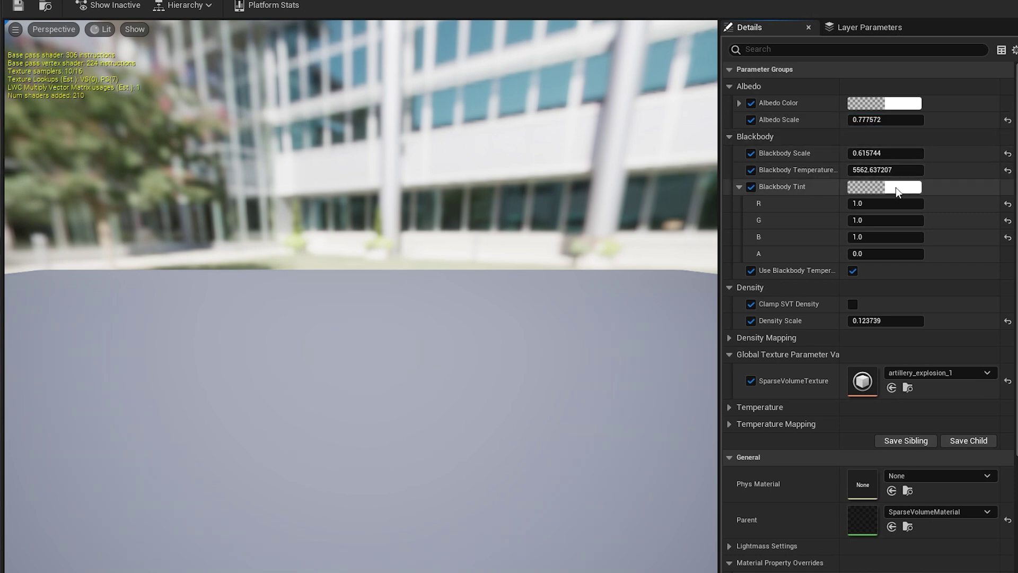
pyautogui.click(882, 104)
pyautogui.moveTo(977, 183); pyautogui.dragTo(910, 244)
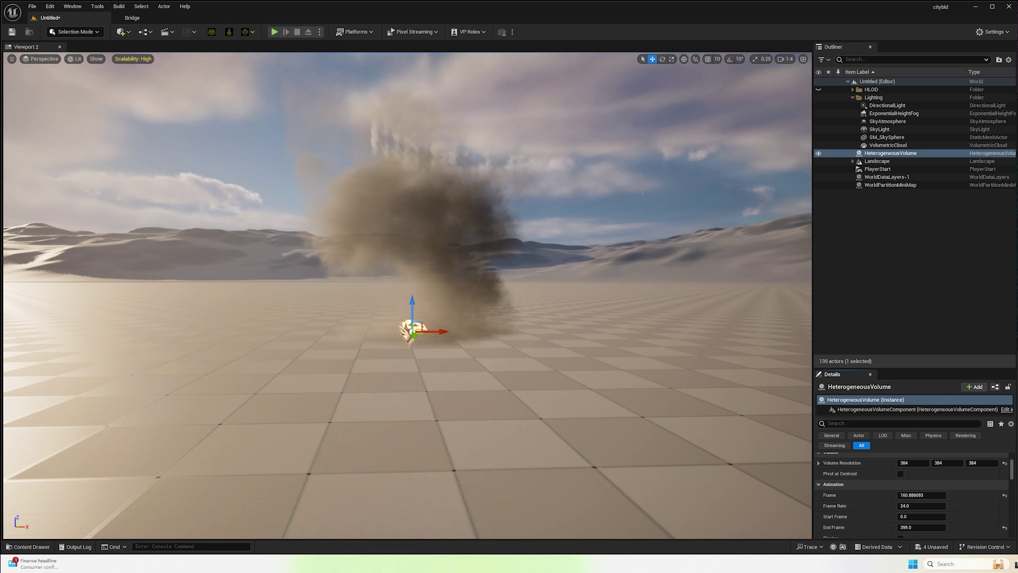
# Step: Open svt_2 from the mi folder and try the cloud_01_variant_0000 volume texture
pyautogui.click(37, 548)
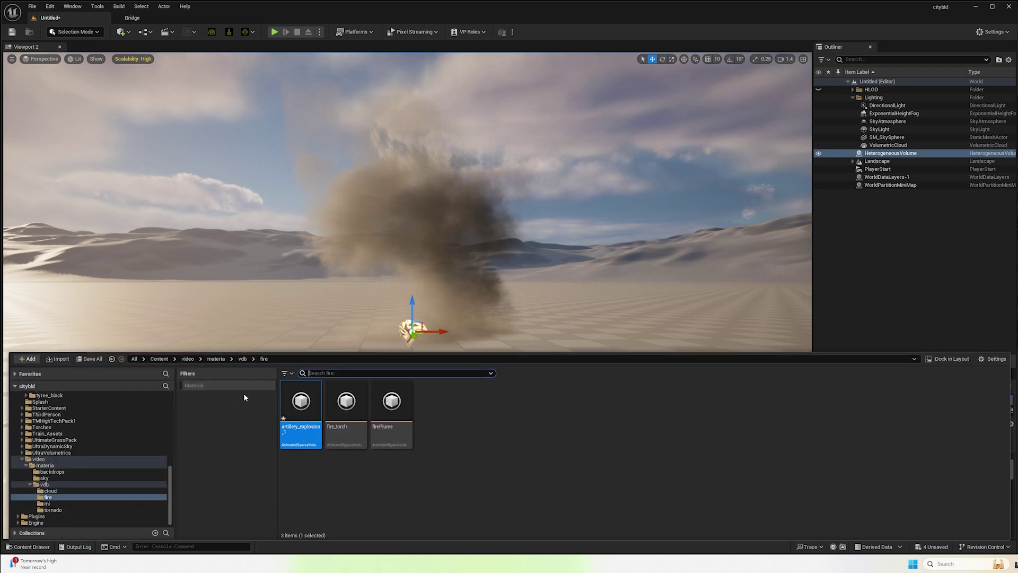
pyautogui.click(48, 504)
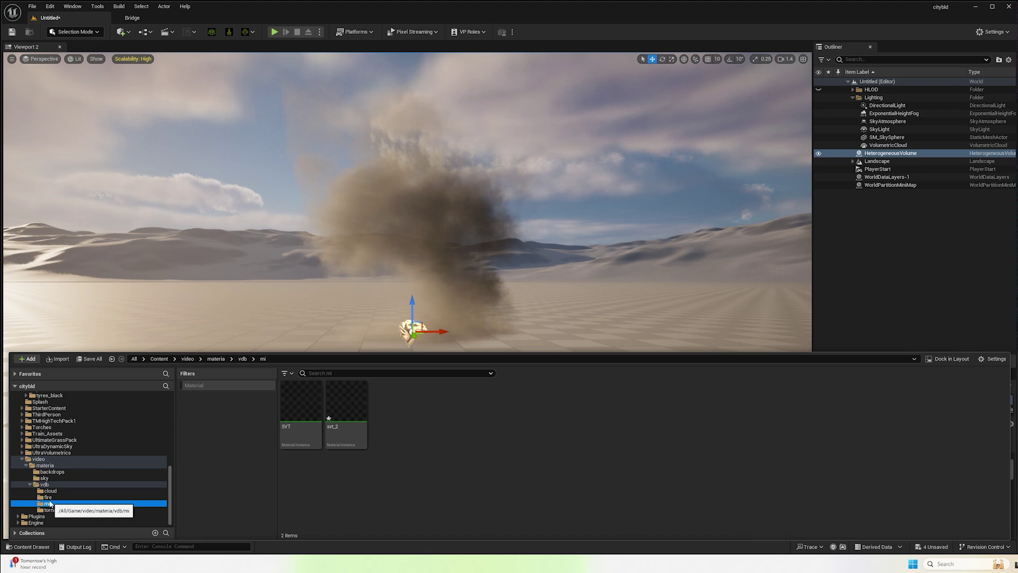
pyautogui.doubleClick(337, 399)
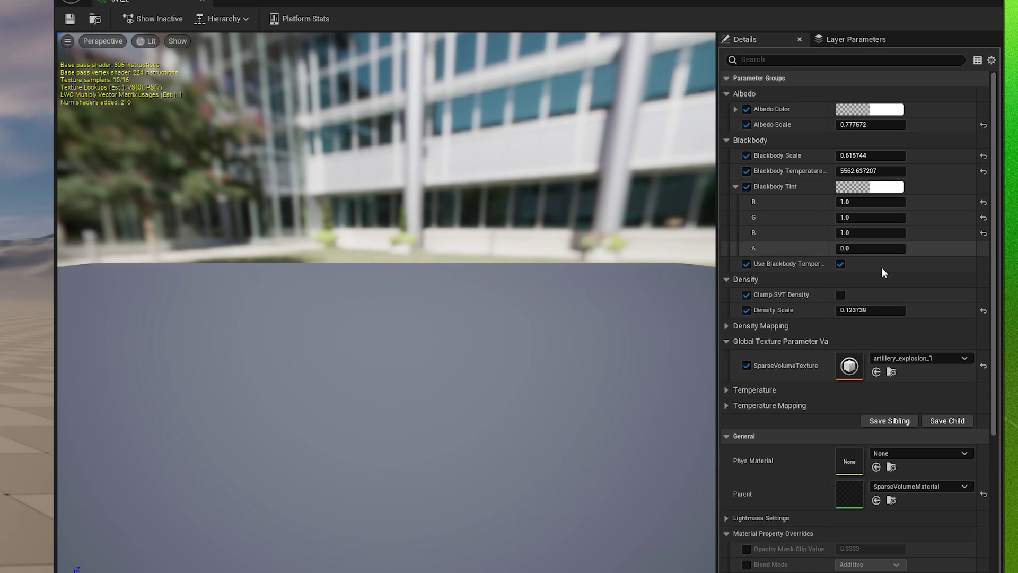
pyautogui.click(963, 358)
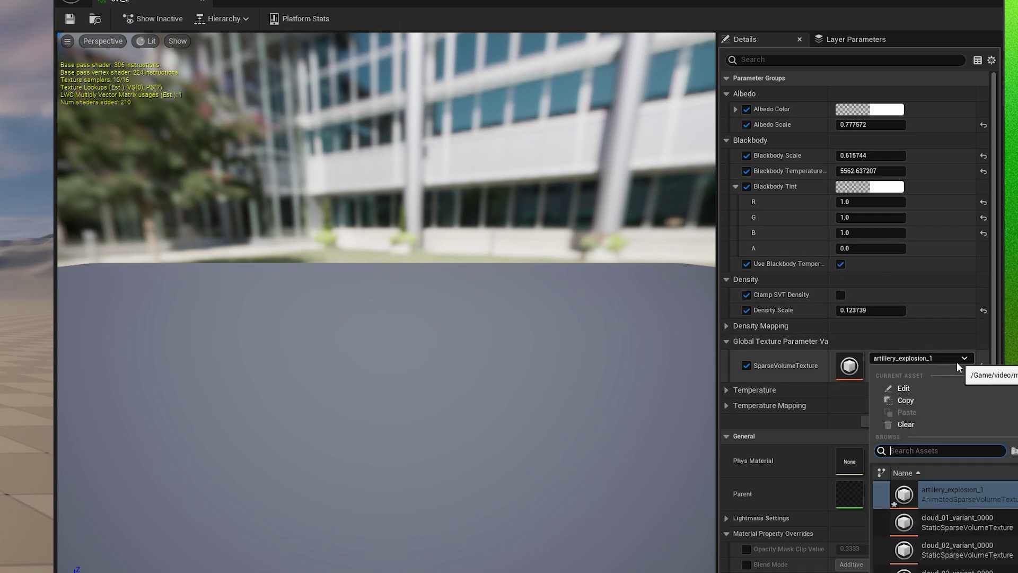
pyautogui.click(967, 523)
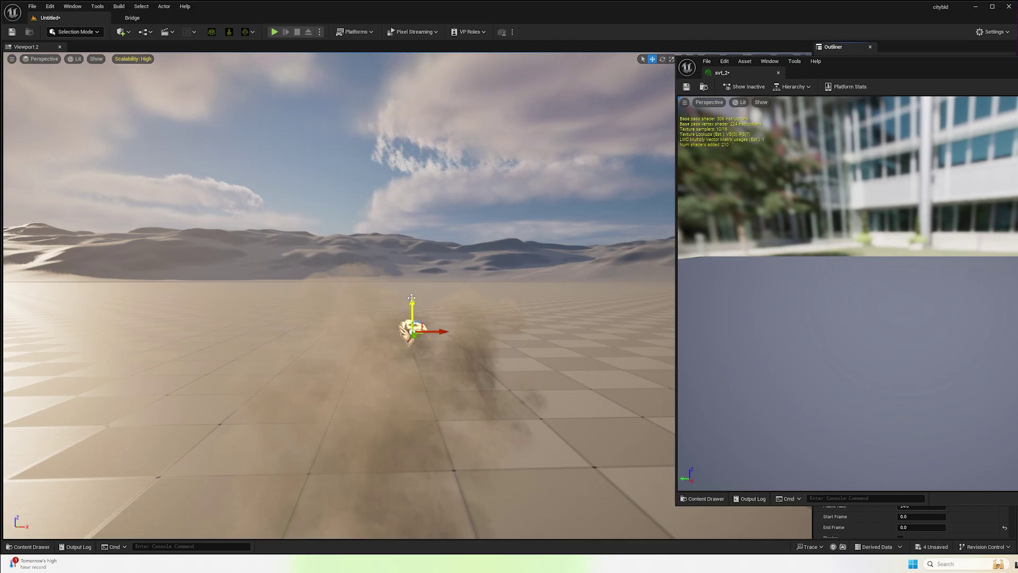
pyautogui.moveTo(412, 298); pyautogui.dragTo(335, 256)
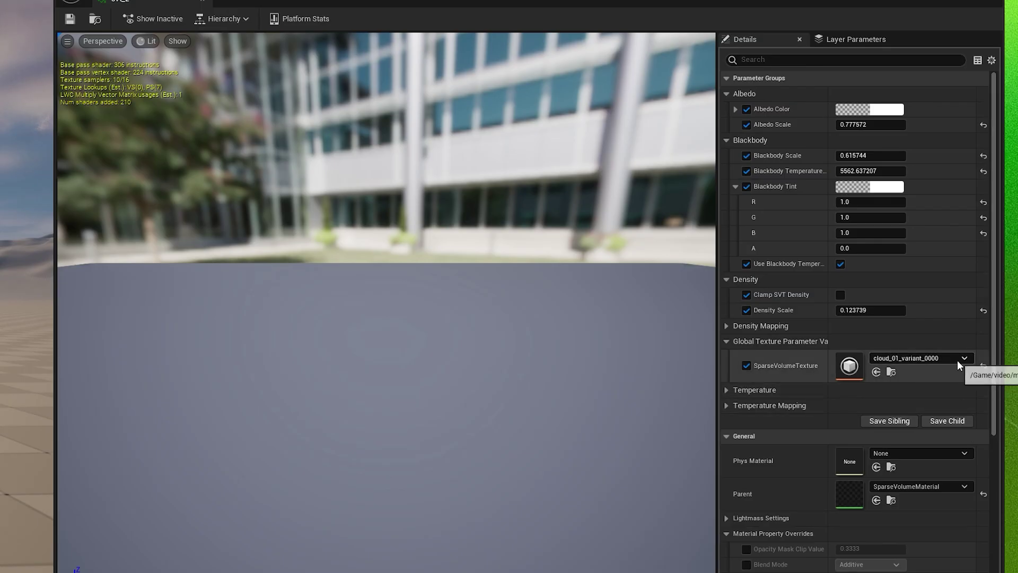
# Step: Switch svt_2's SparseVolumeTexture to fire_torch and return to the level view
pyautogui.click(957, 361)
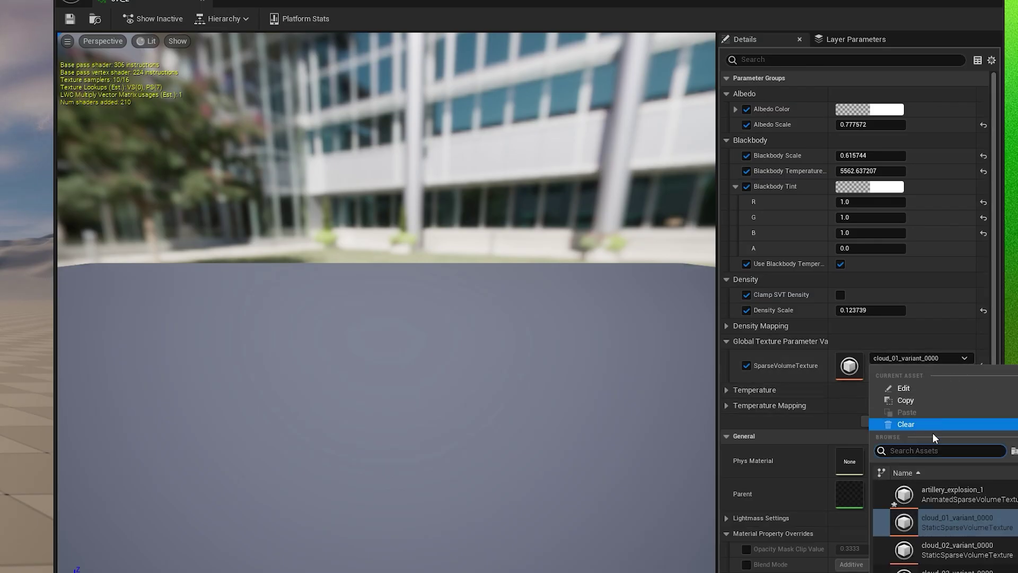
pyautogui.scroll(-5, 954, 537)
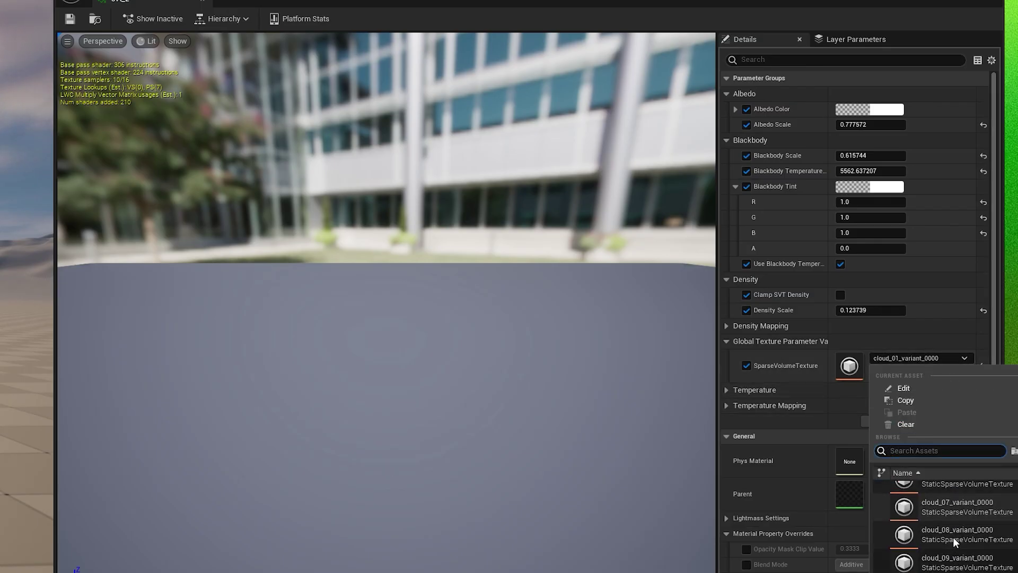
pyautogui.scroll(-5, 953, 537)
pyautogui.click(952, 530)
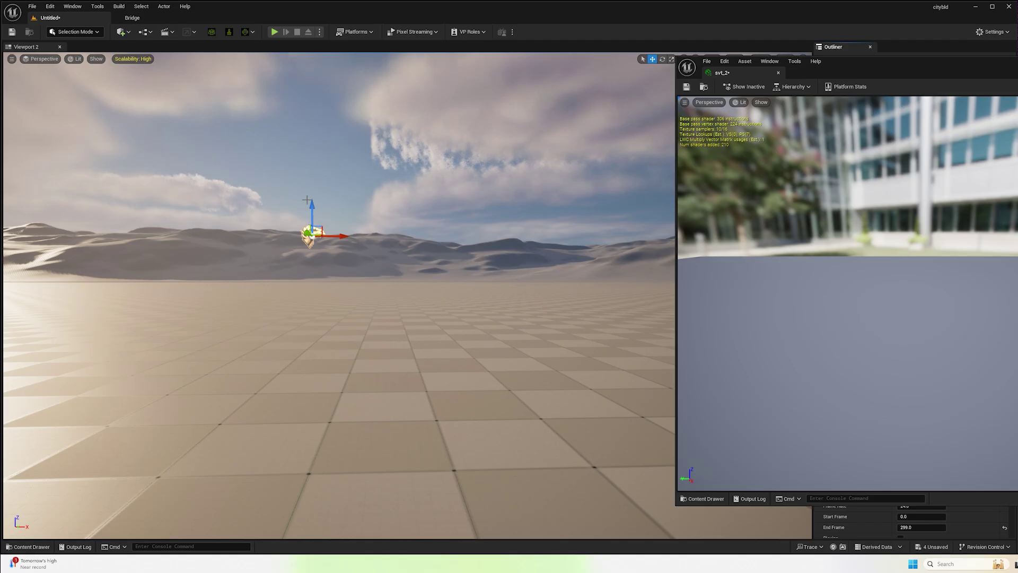
pyautogui.click(306, 199)
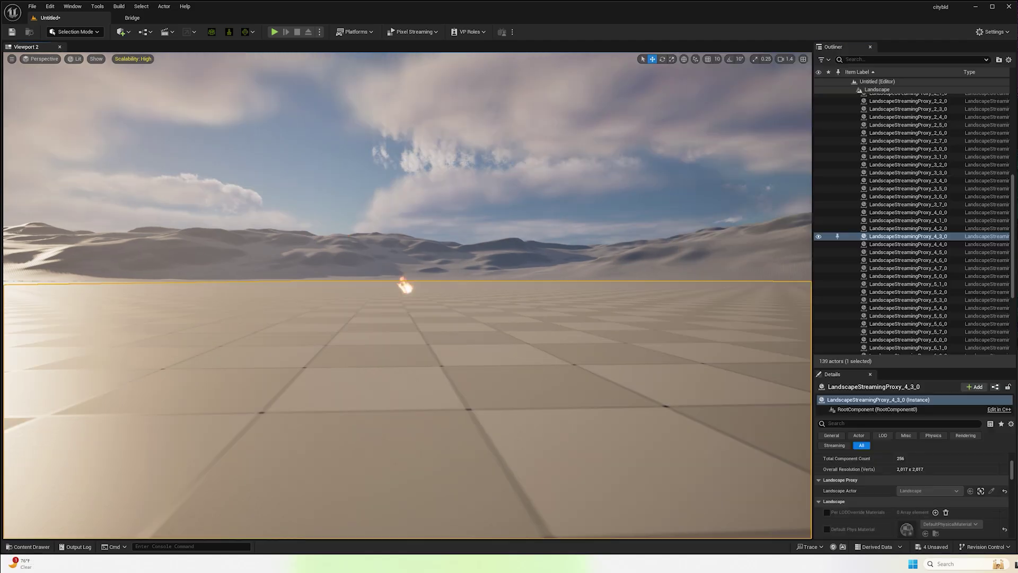
pyautogui.scroll(7, 912, 221)
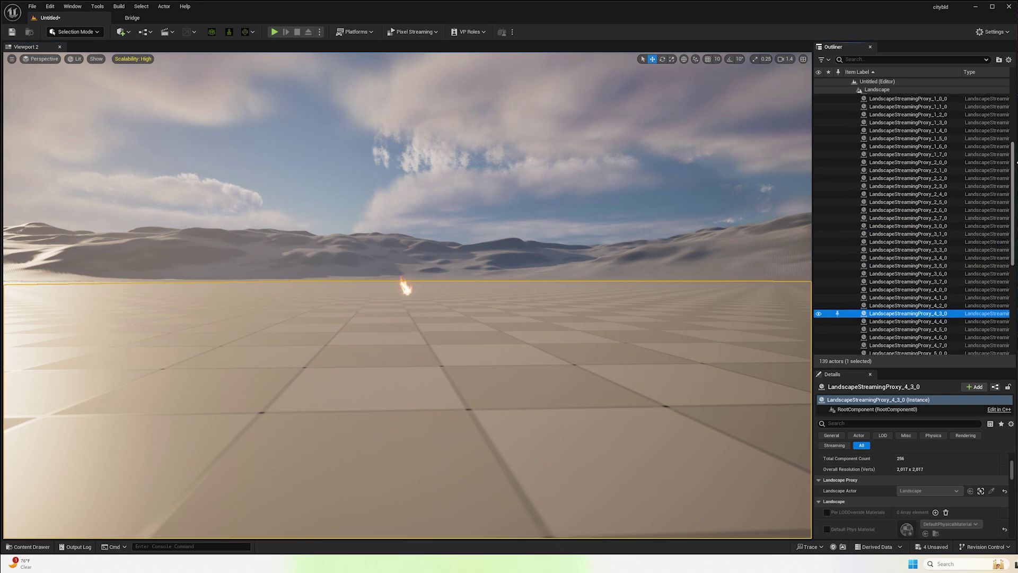
# Step: Select the HeterogeneousVolume, orbit around the fire, and raise the volume higher
pyautogui.click(897, 122)
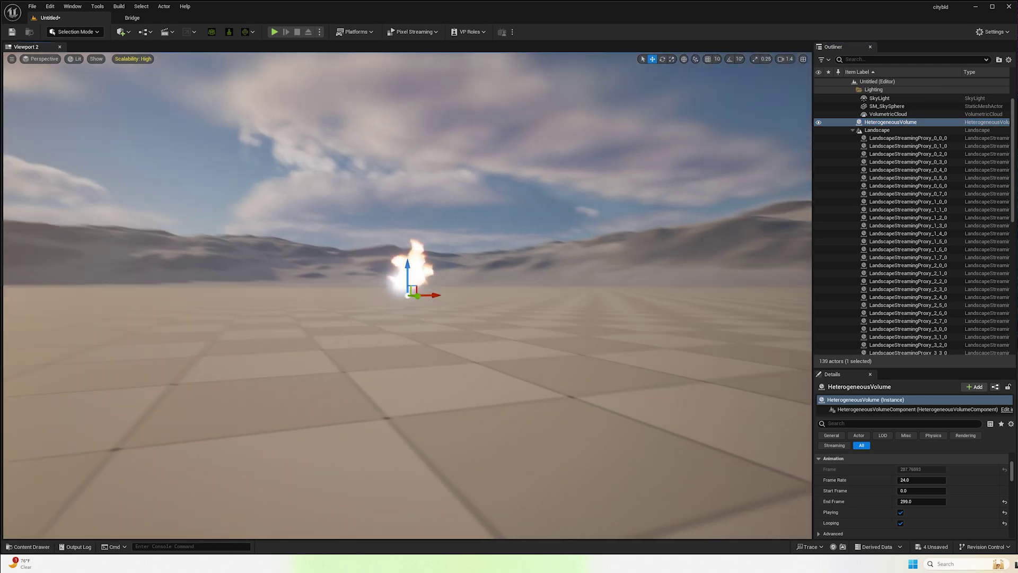
pyautogui.moveTo(408, 275)
pyautogui.keyDown('alt'); pyautogui.mouseDown()
pyautogui.moveTo(265, 279)
pyautogui.moveTo(418, 315)
pyautogui.moveTo(571, 303)
pyautogui.mouseUp(); pyautogui.keyUp('alt')
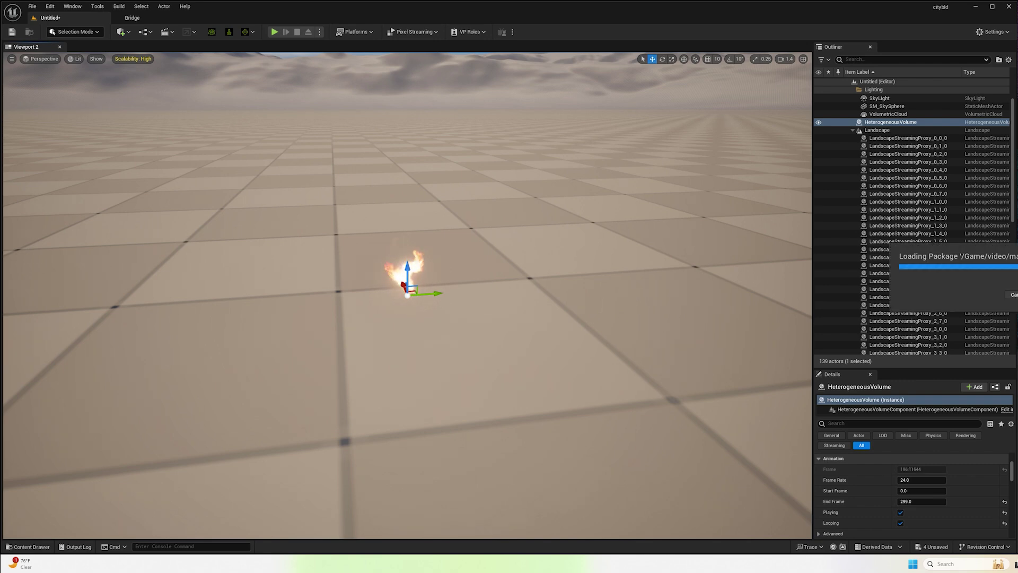
pyautogui.keyDown('alt'); pyautogui.moveTo(514, 349); pyautogui.dragTo(554, 379); pyautogui.keyUp('alt')
pyautogui.scroll(-5, 407, 296)
pyautogui.moveTo(400, 250); pyautogui.dragTo(491, 81)
# Step: Lower svt_2's Blackbody Temperature to 464.04248 so the fire plume renders as dense brown smoke
pyautogui.moveTo(634, 249); pyautogui.dragTo(631, 212, button='right')
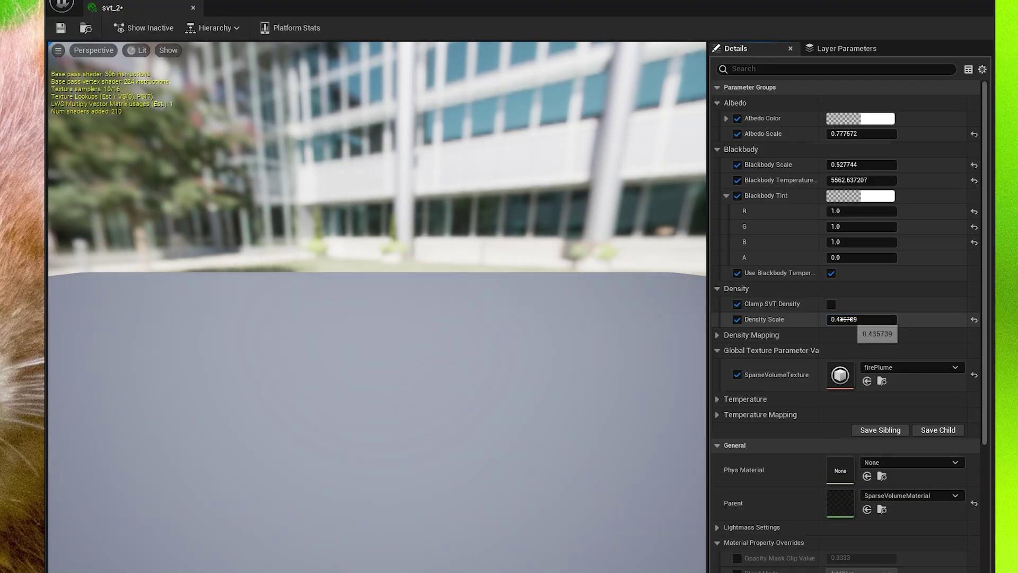
pyautogui.moveTo(850, 180)
pyautogui.mouseDown()
pyautogui.moveTo(721, 180)
pyautogui.moveTo(849, 165)
pyautogui.mouseUp()
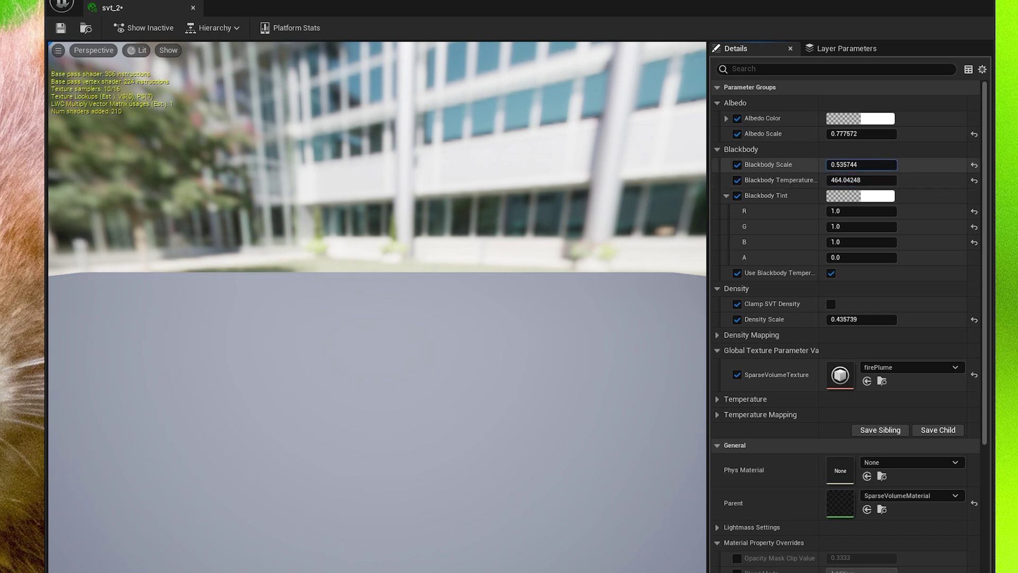